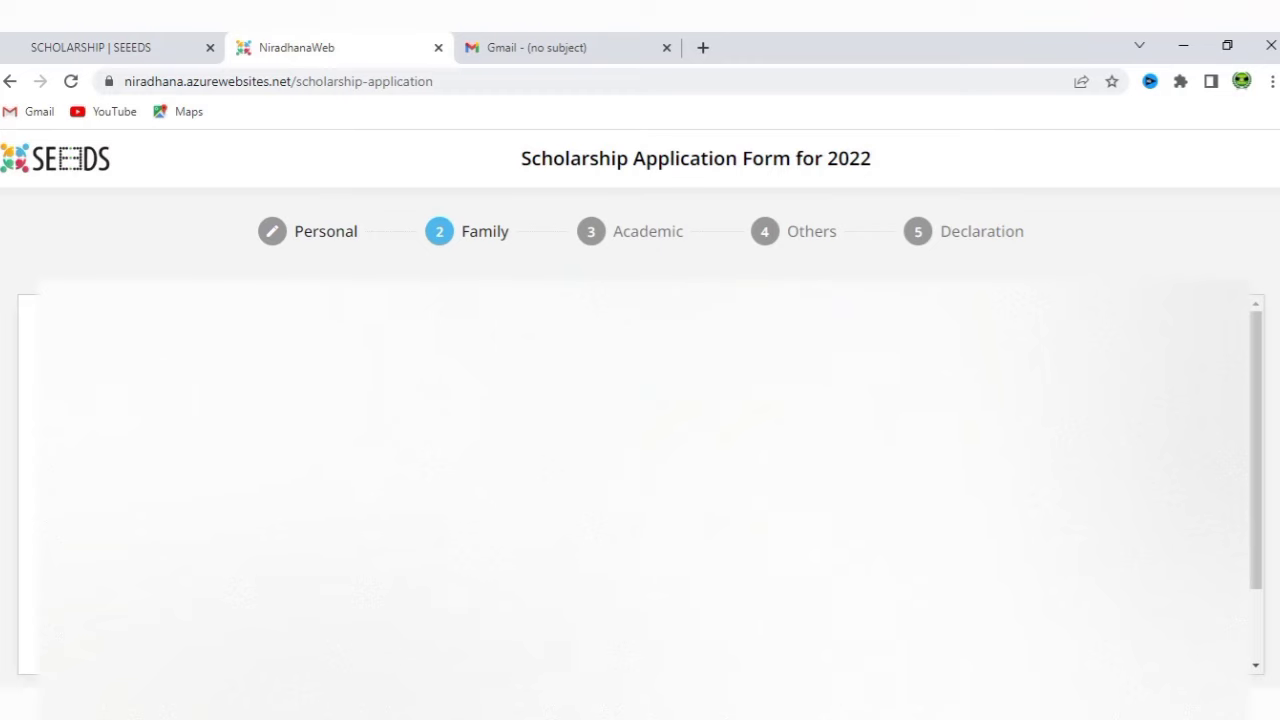
# - Scroll down through the filled-in Family step of the form
pyautogui.moveTo(1257, 477); pyautogui.dragTo(1274, 591)
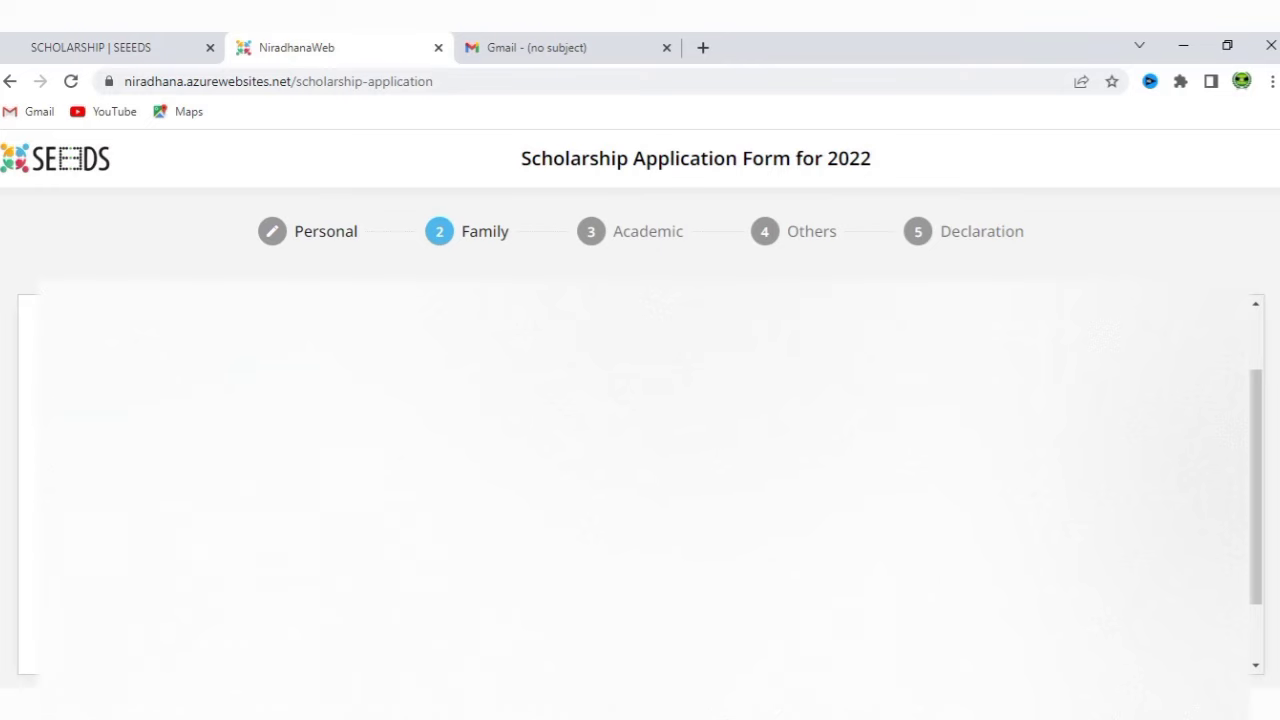
pyautogui.moveTo(1255, 499); pyautogui.dragTo(1271, 594)
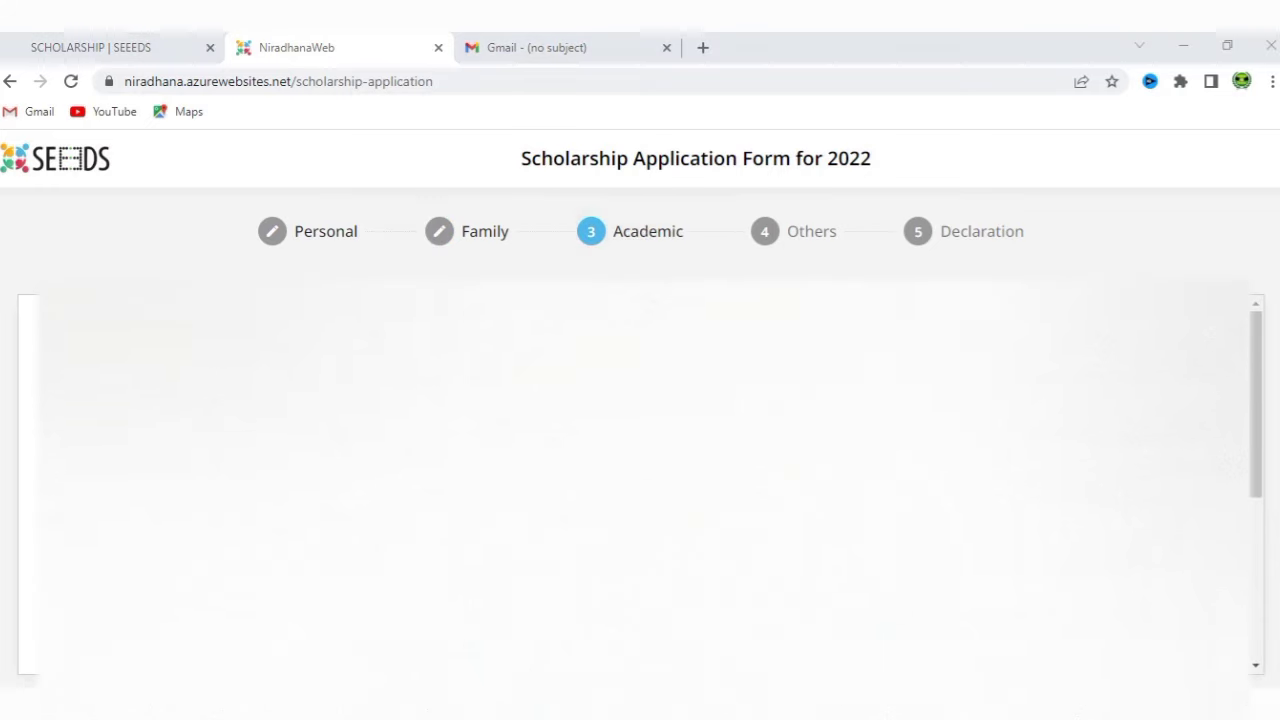
# - Enter the 10th registration number, mark 400 and percentage 80
pyautogui.click(357, 351)
pyautogui.write('2')
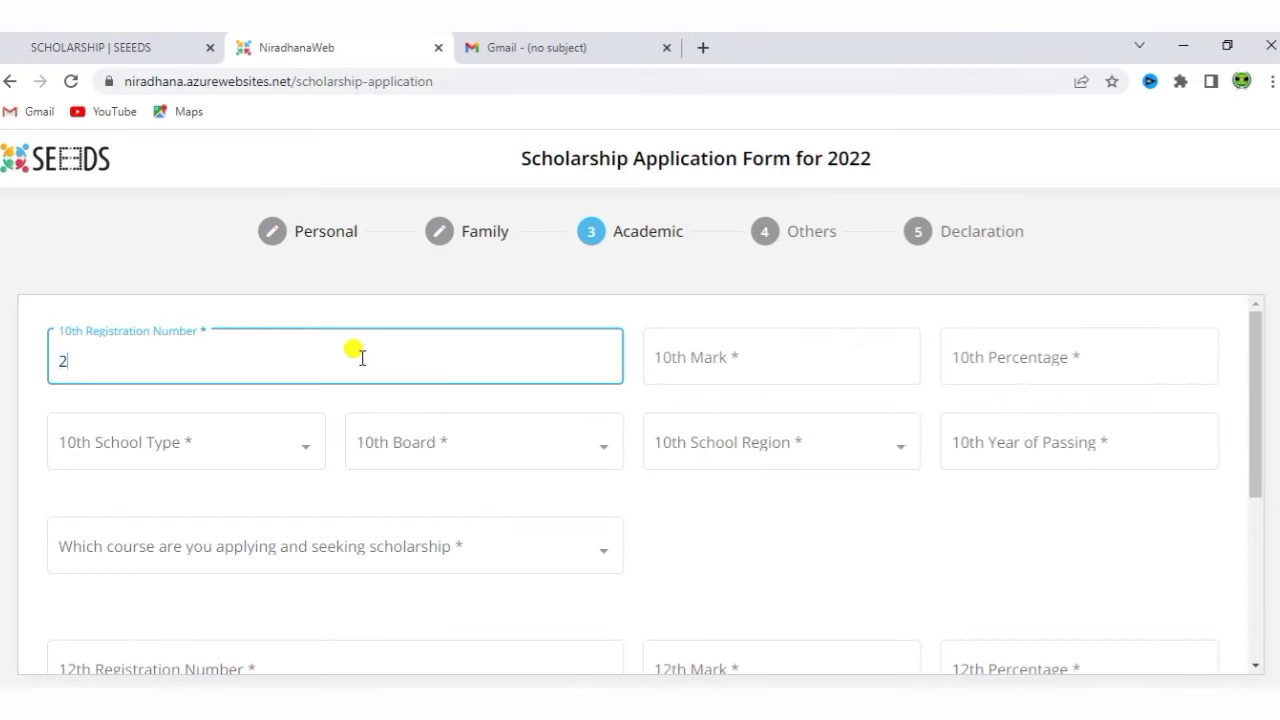
pyautogui.write('016726')
pyautogui.click(725, 350)
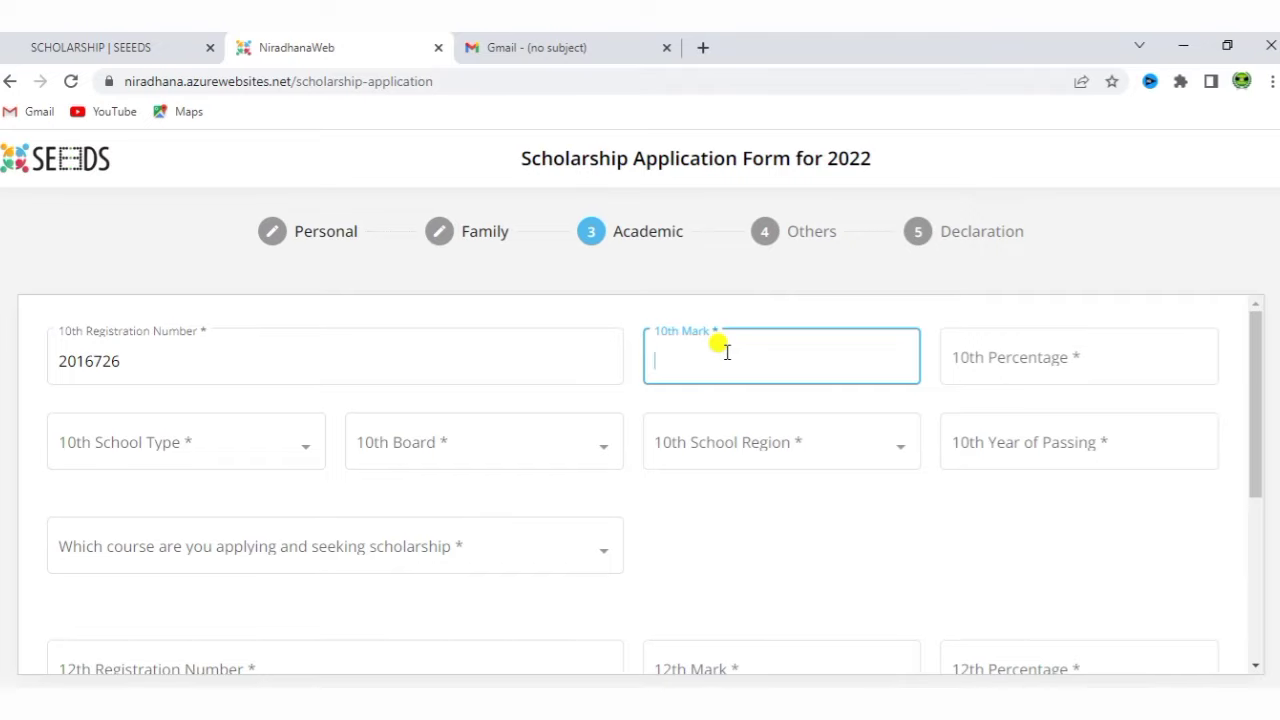
pyautogui.write('400')
pyautogui.click(1037, 358)
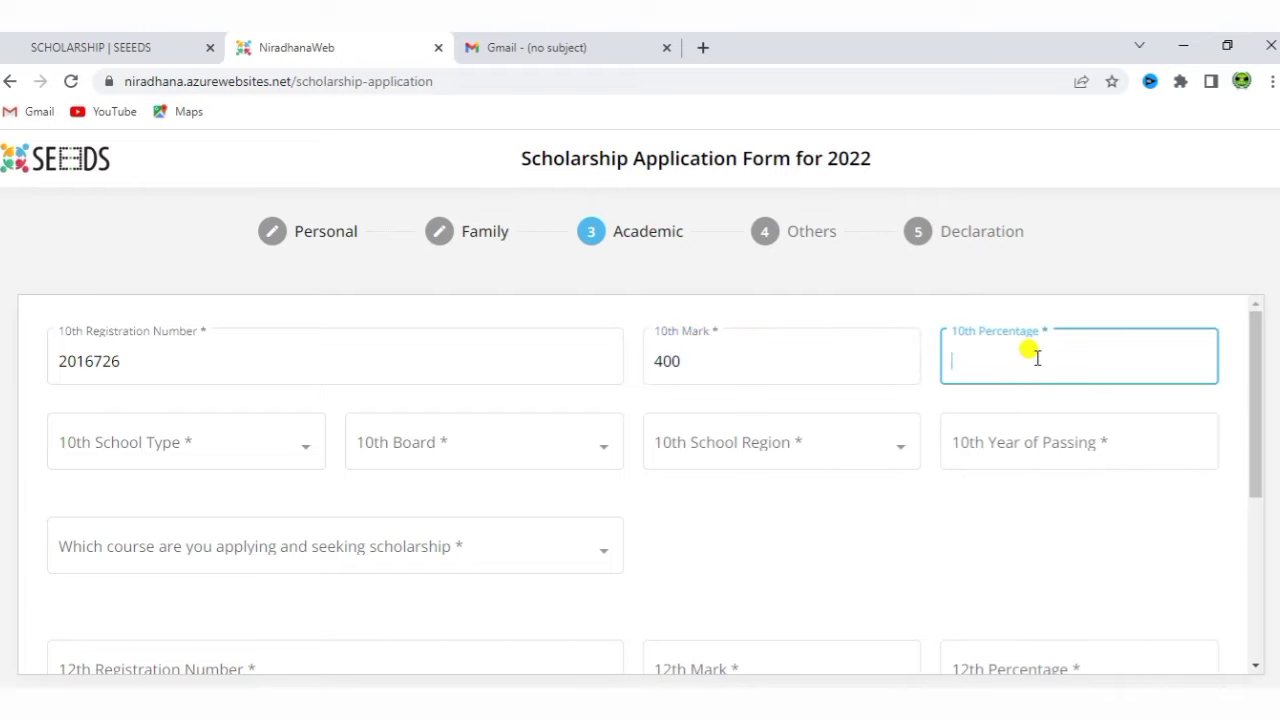
pyautogui.write('80')
pyautogui.click(1074, 562)
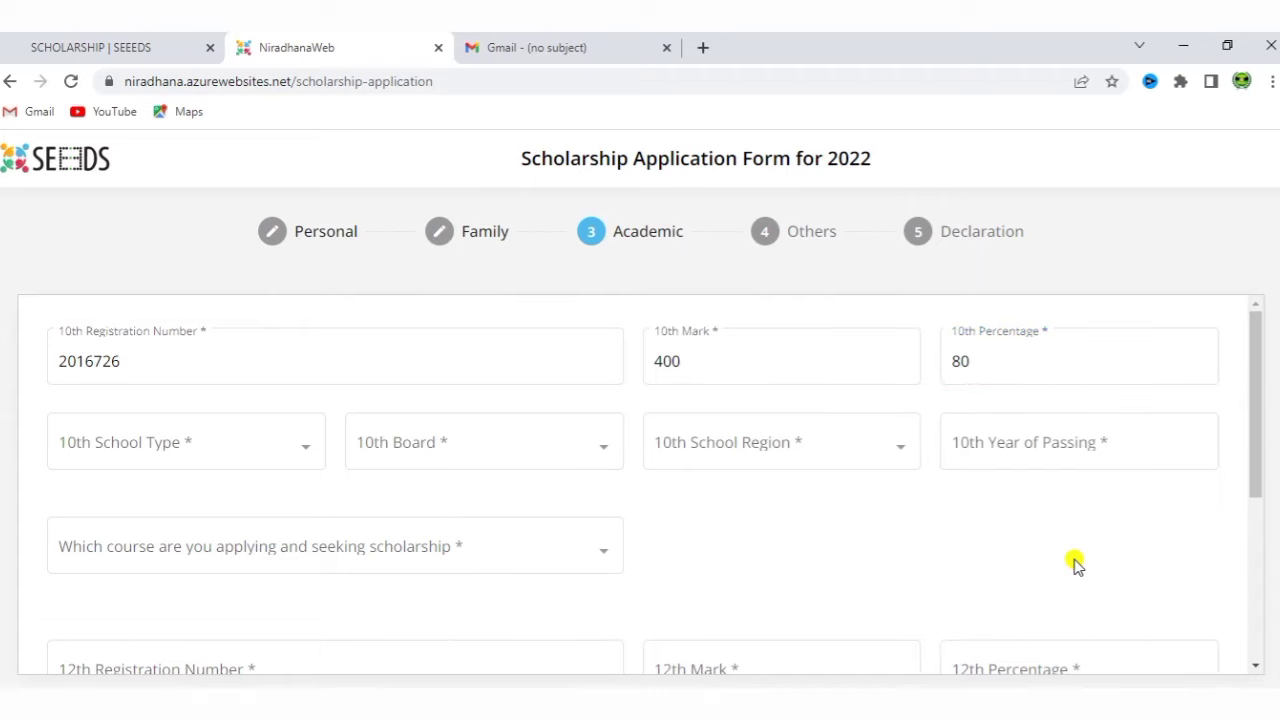
# - Set the 10th school type to Government, board to State Board, region to Rural
pyautogui.click(250, 446)
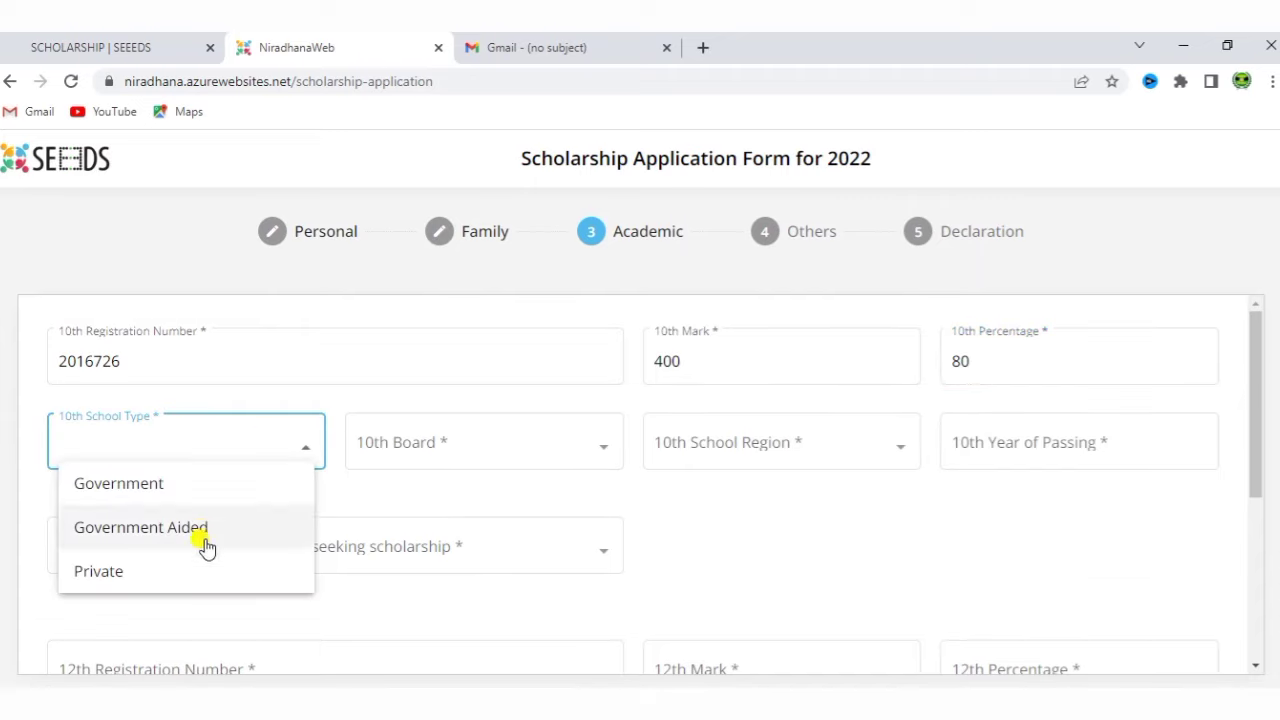
pyautogui.click(202, 492)
pyautogui.click(508, 464)
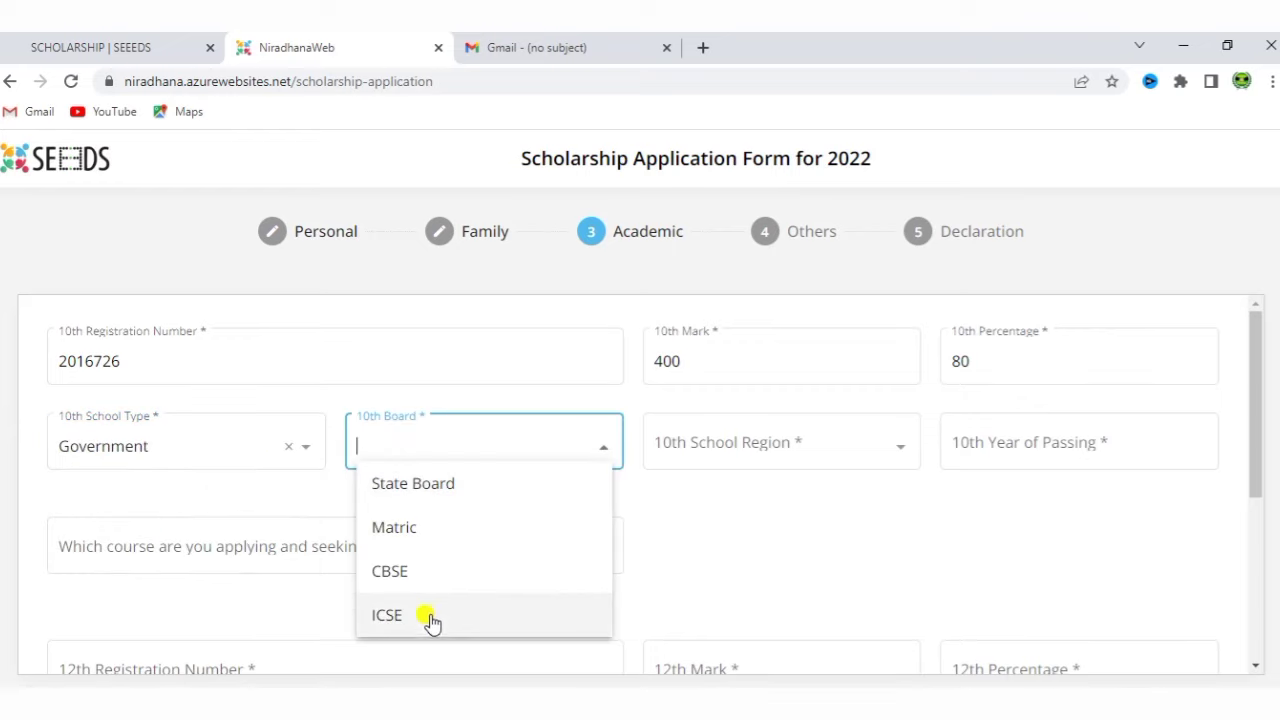
pyautogui.click(450, 488)
pyautogui.click(728, 463)
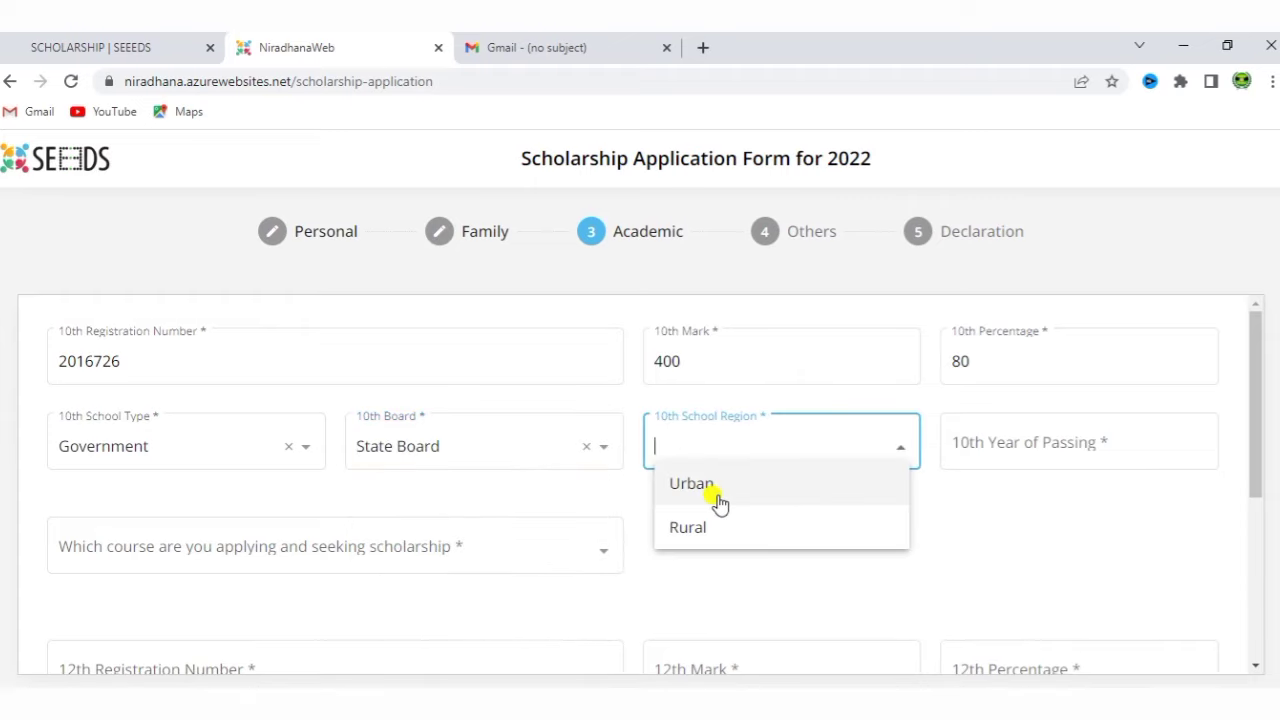
pyautogui.click(717, 535)
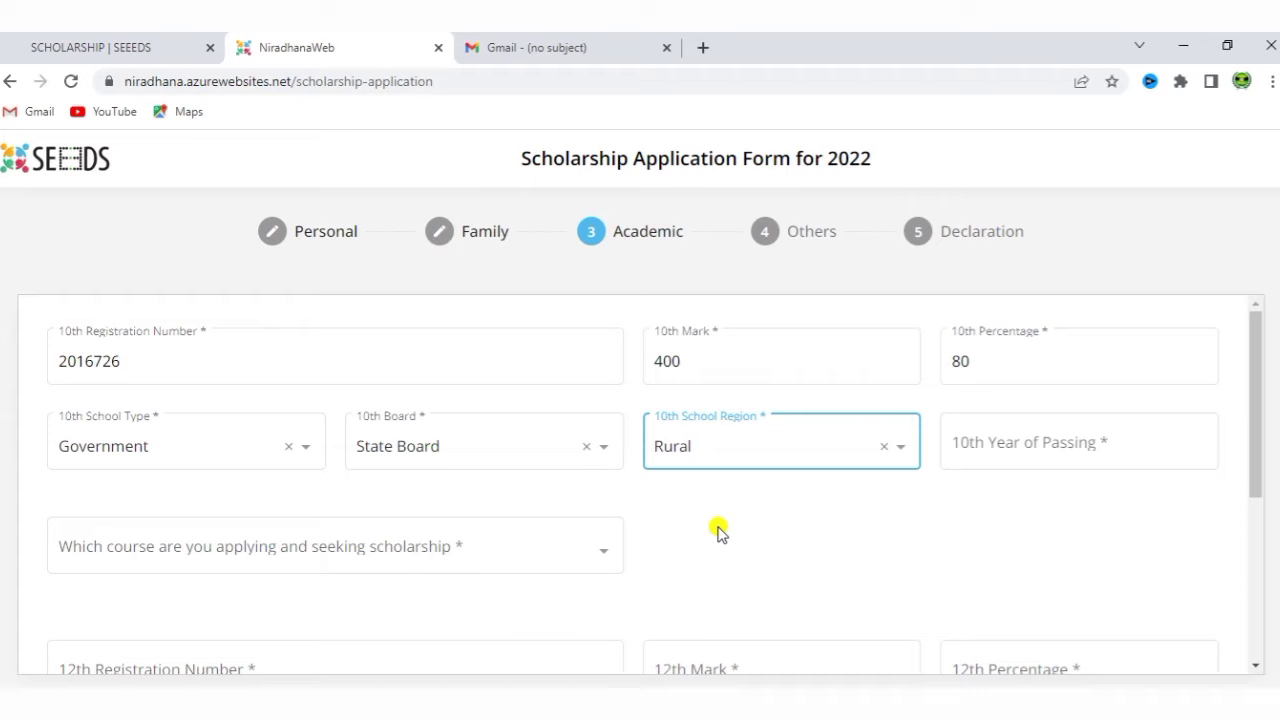
# - Enter 2020 as the 10th year of passing, correcting the mistyped 2022
pyautogui.click(1052, 447)
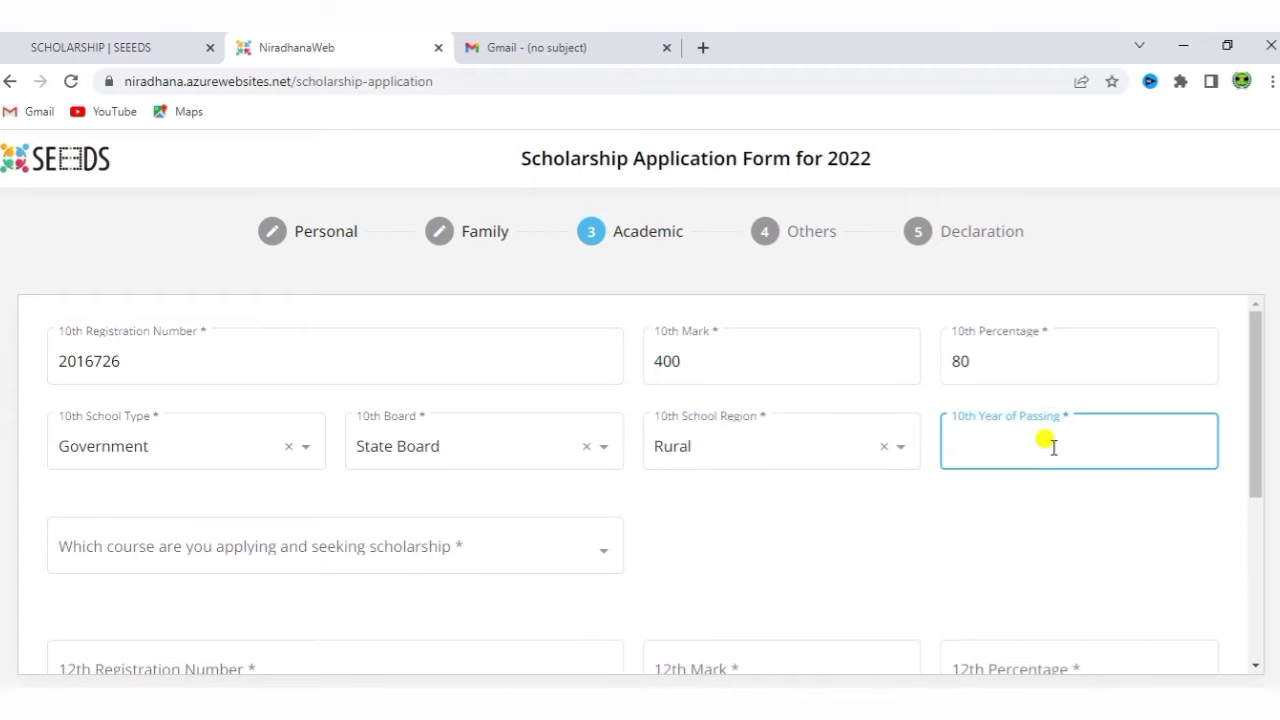
pyautogui.write('2022')
pyautogui.press('BackSpace')
pyautogui.write('0')
pyautogui.click(1031, 541)
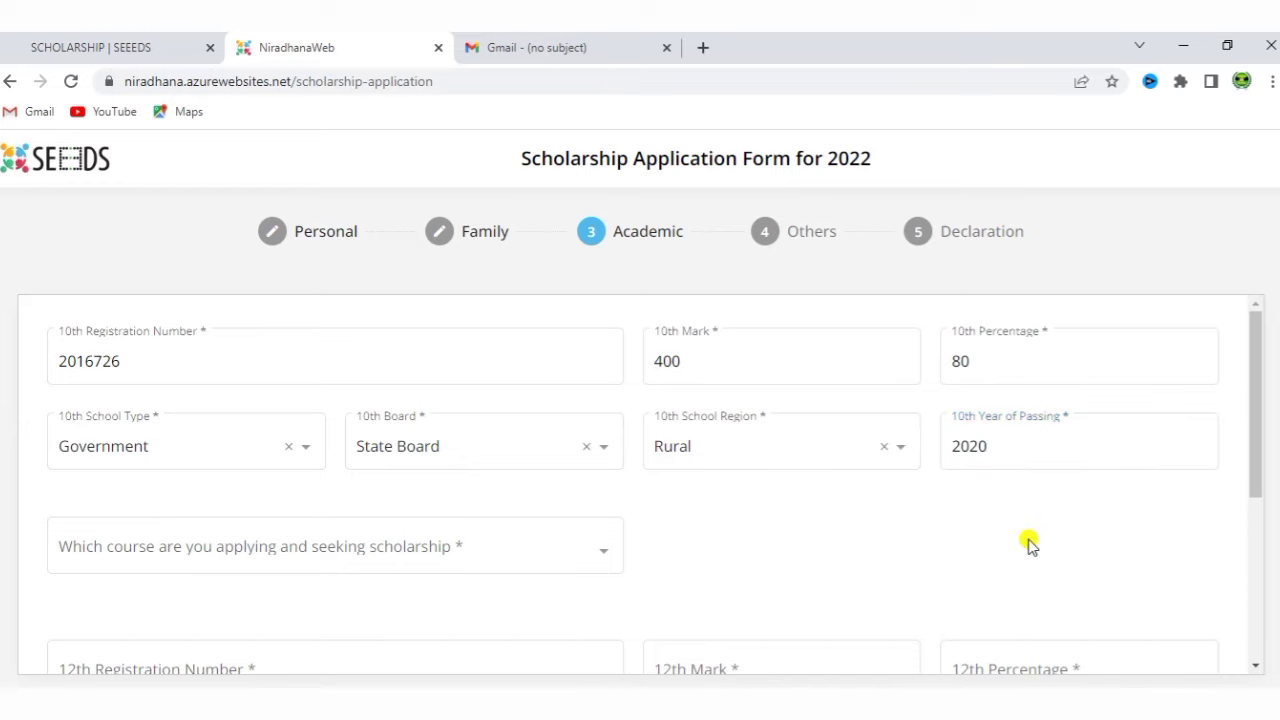
# - Select Engineering in the 'Which course are you applying' dropdown
pyautogui.moveTo(1257, 429); pyautogui.dragTo(1252, 478)
pyautogui.click(488, 455)
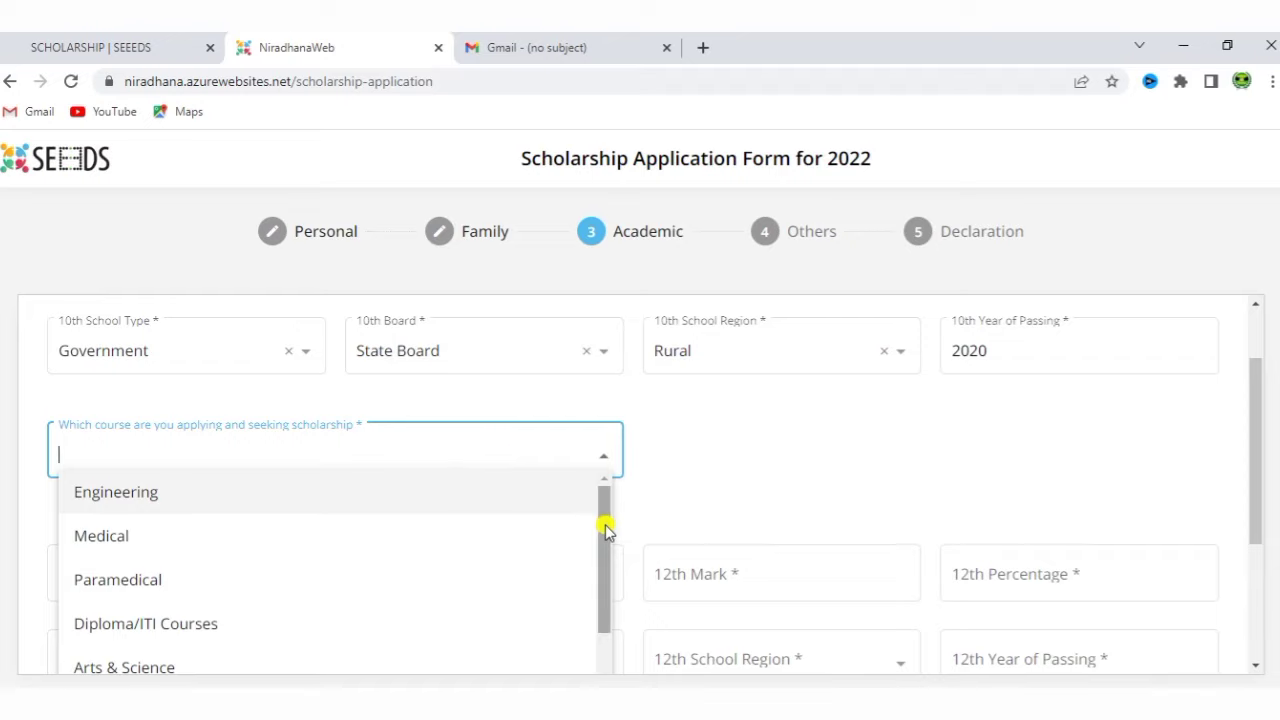
pyautogui.moveTo(605, 530)
pyautogui.mouseDown()
pyautogui.moveTo(603, 563)
pyautogui.moveTo(605, 520)
pyautogui.mouseUp()
pyautogui.moveTo(603, 517)
pyautogui.mouseDown()
pyautogui.moveTo(598, 603)
pyautogui.moveTo(600, 514)
pyautogui.mouseUp()
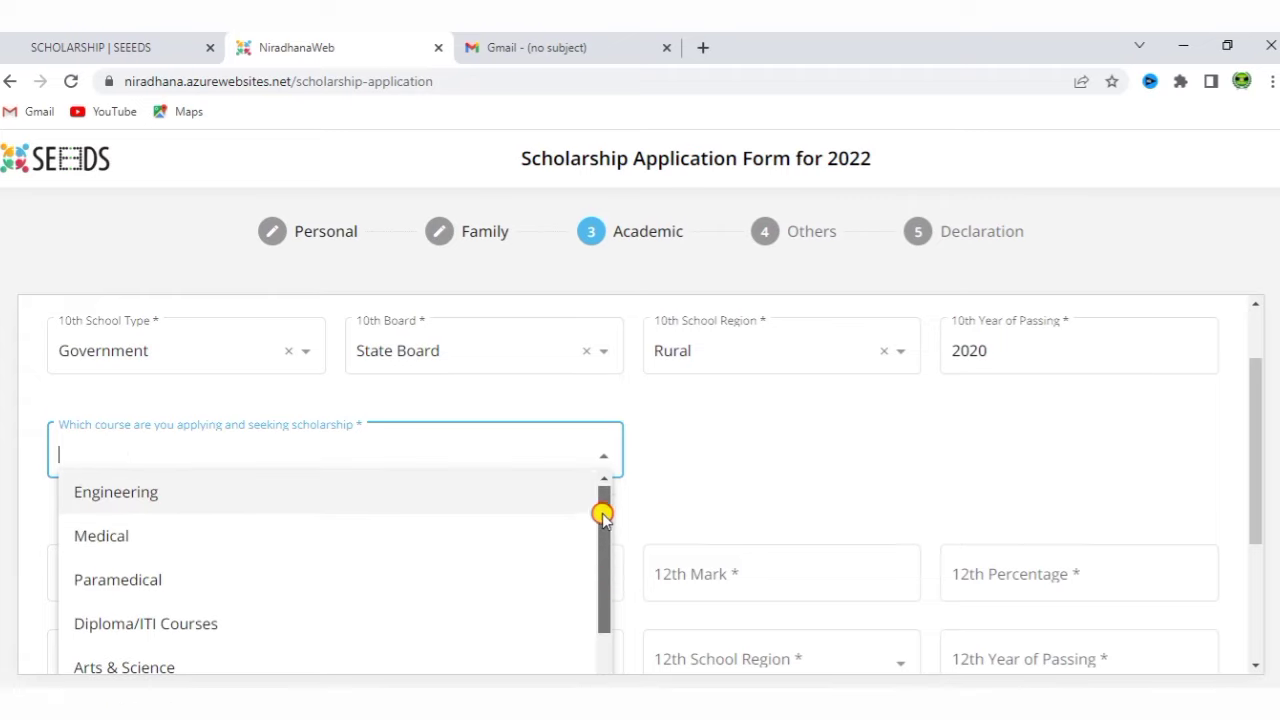
pyautogui.click(237, 510)
pyautogui.moveTo(1256, 452); pyautogui.dragTo(1257, 520)
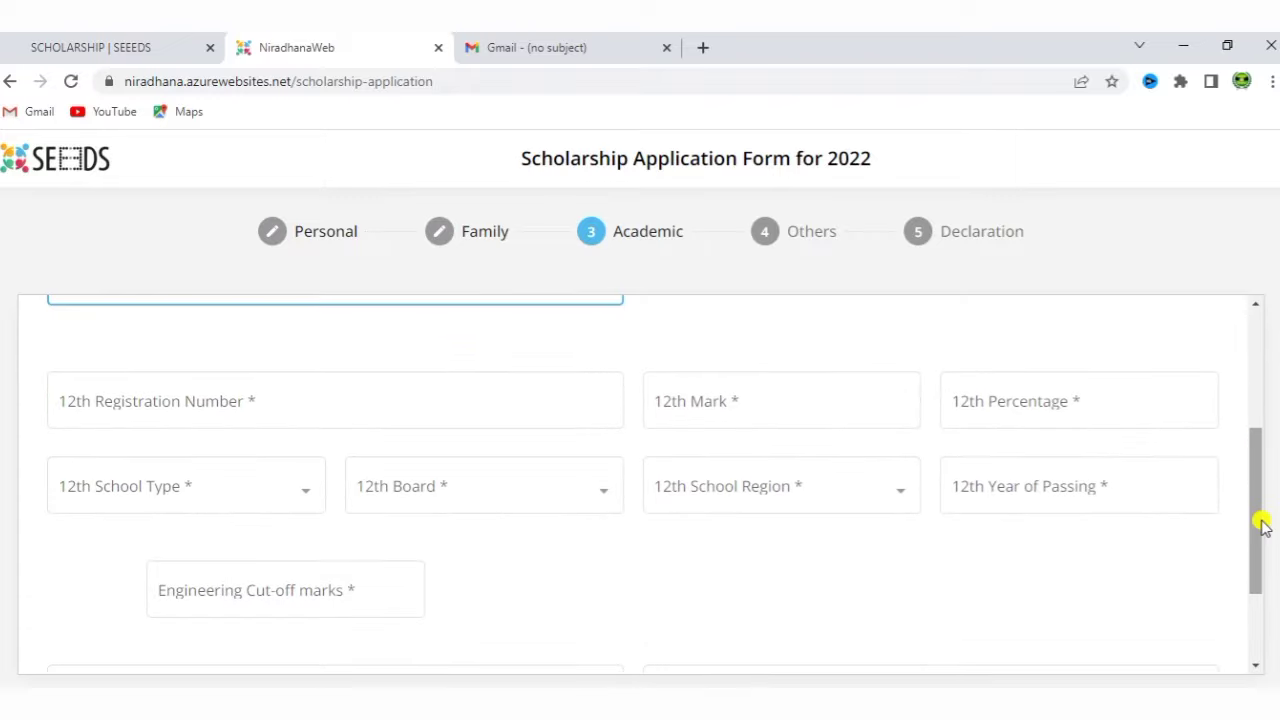
pyautogui.click(383, 403)
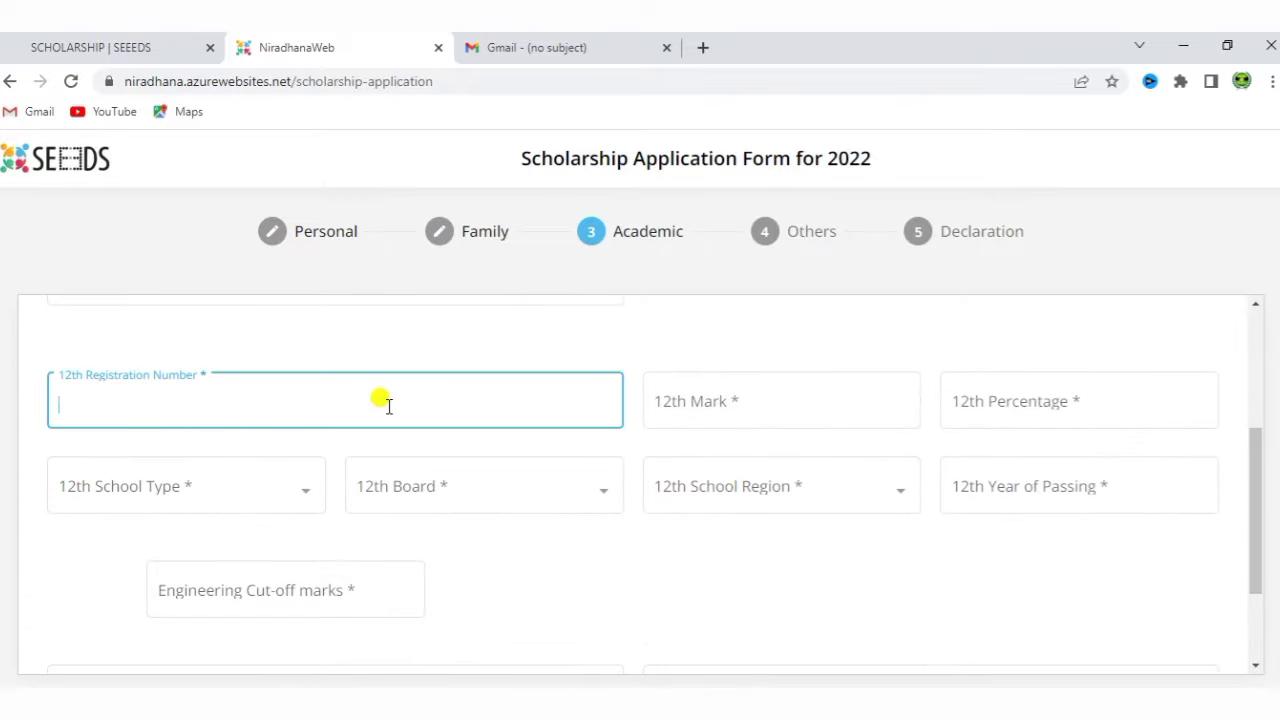
# - Enter the 12th registration number, mark 480 and percentage 82
pyautogui.write('152739300')
pyautogui.click(710, 398)
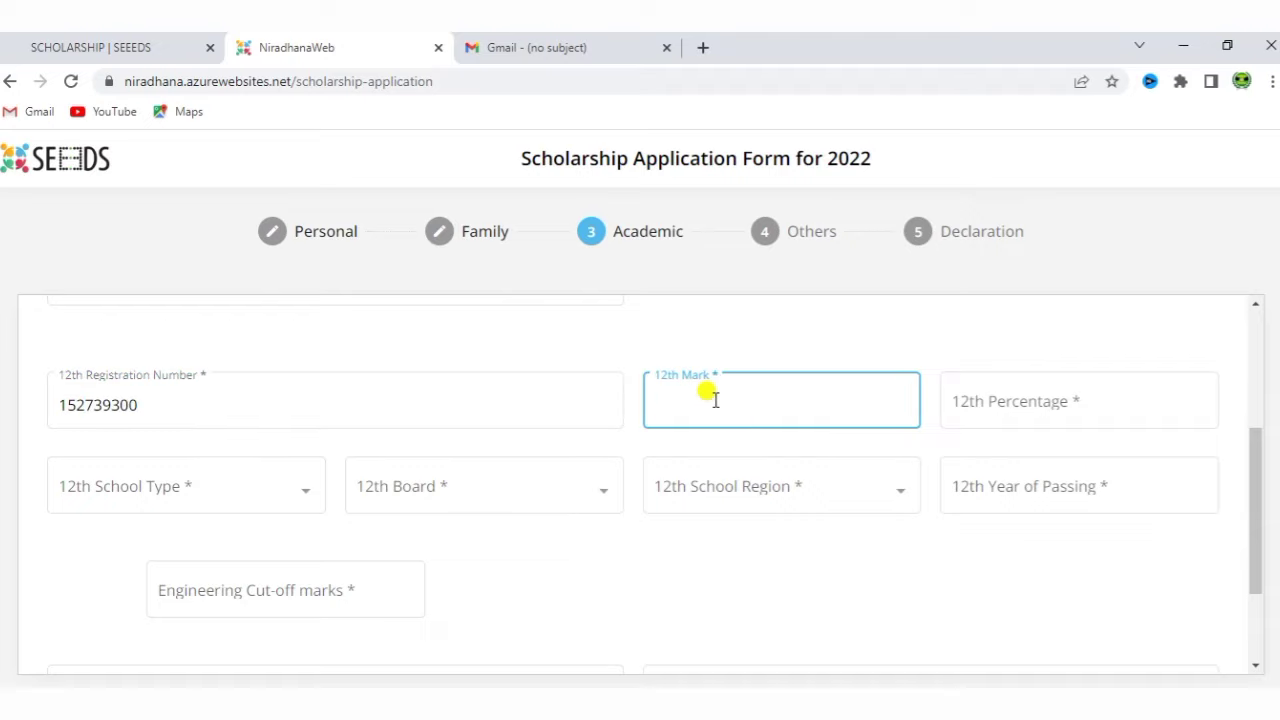
pyautogui.write('480')
pyautogui.click(1030, 403)
pyautogui.write('82')
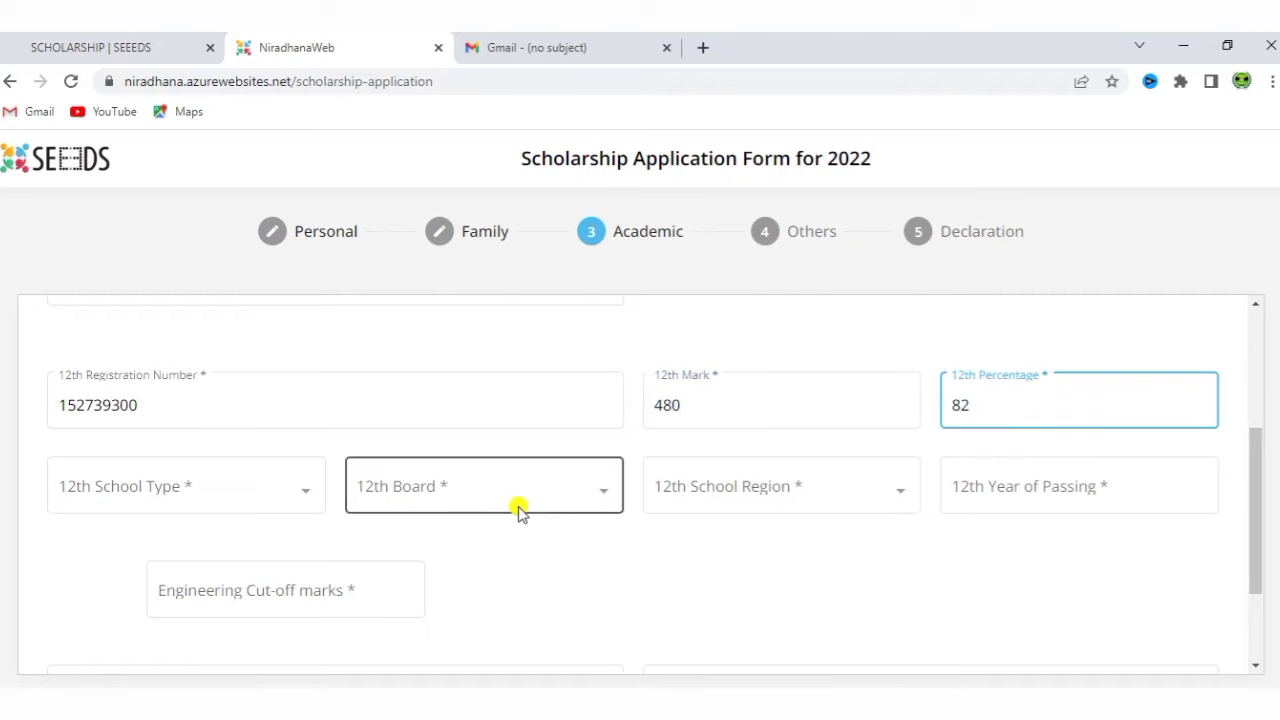
# - Set the 12th school type to Government, board to State Board, region to Rural
pyautogui.click(270, 487)
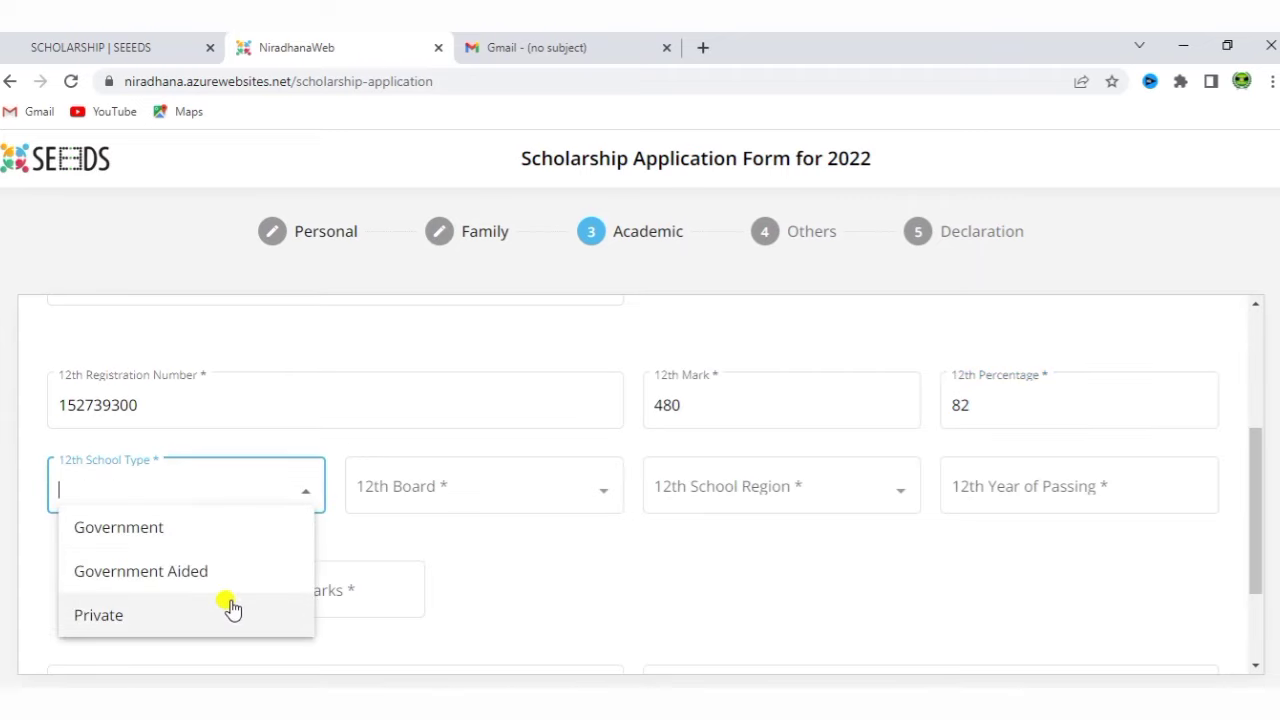
pyautogui.click(248, 540)
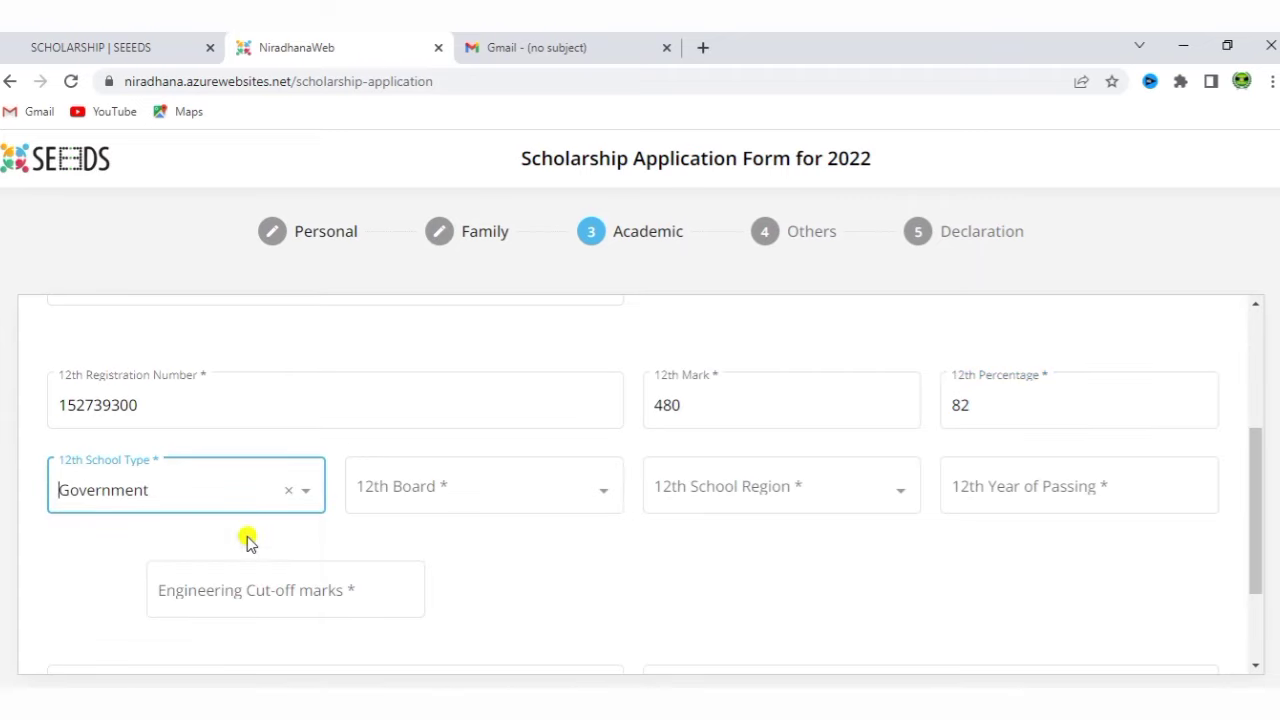
pyautogui.click(449, 492)
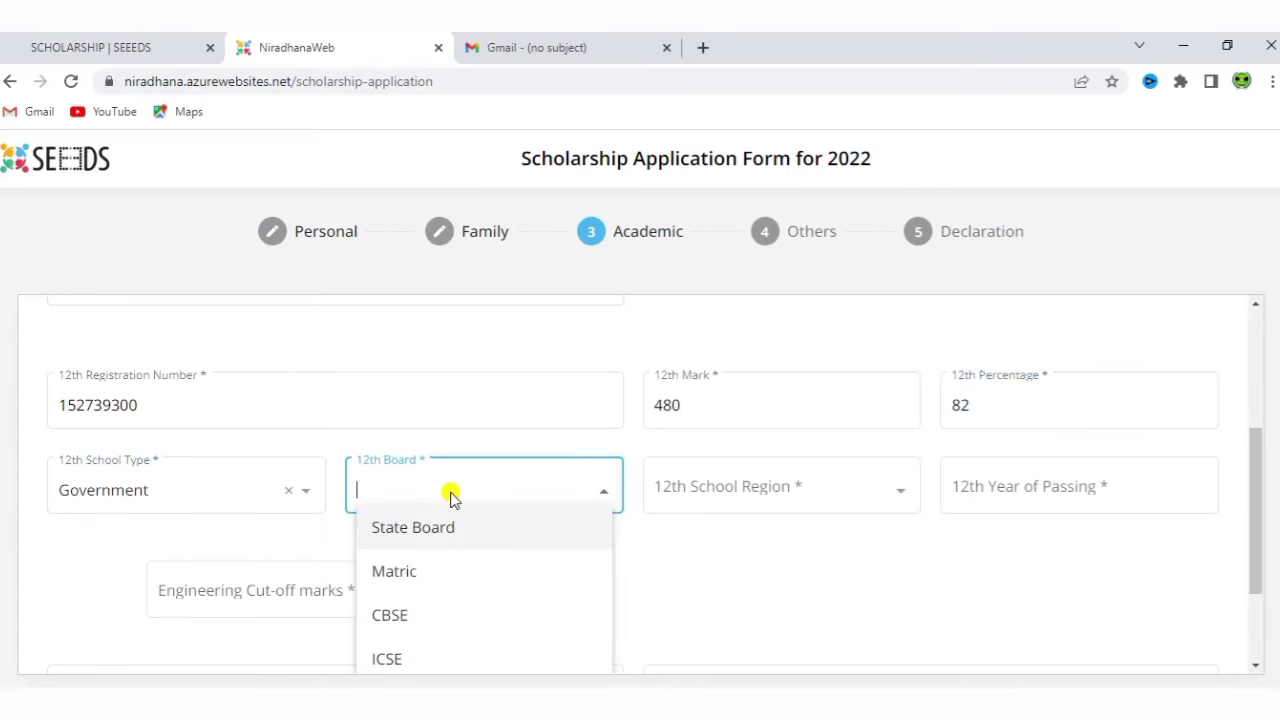
pyautogui.click(471, 540)
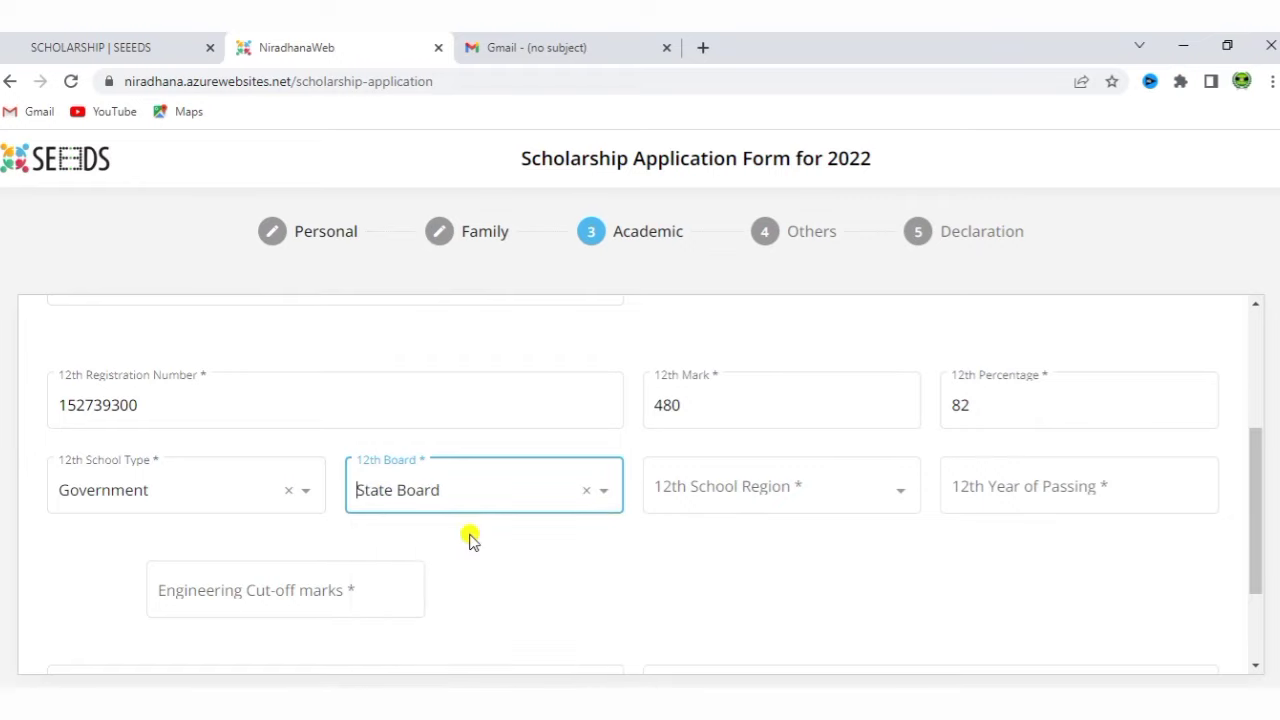
pyautogui.click(667, 496)
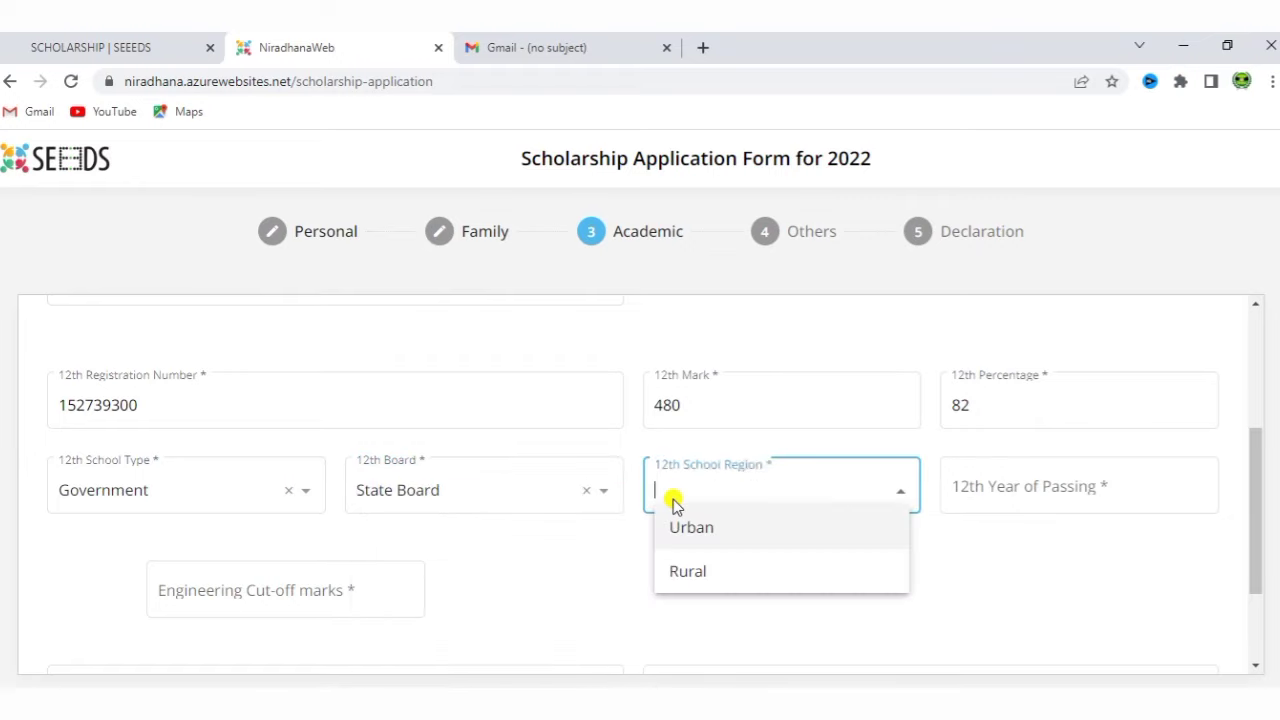
pyautogui.click(690, 572)
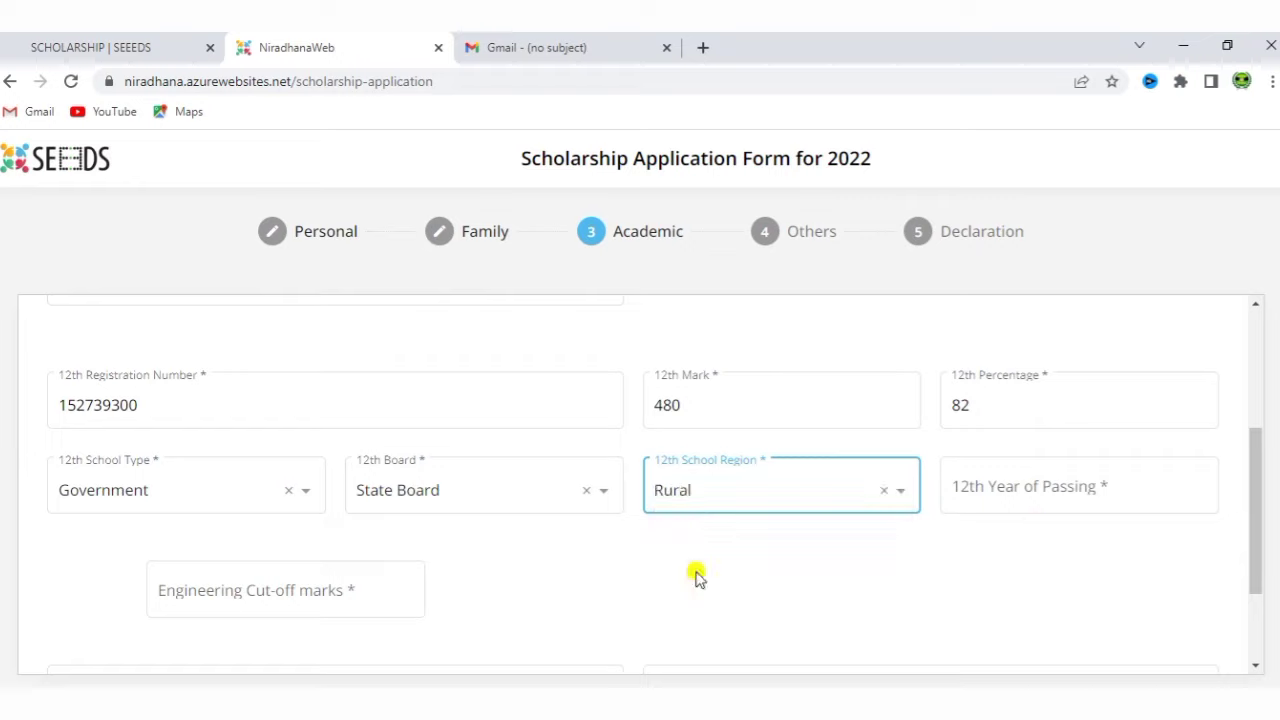
# - Enter 2022 as the 12th year of passing
pyautogui.click(1034, 496)
pyautogui.write('2022')
pyautogui.click(746, 588)
pyautogui.moveTo(1260, 486); pyautogui.dragTo(1260, 551)
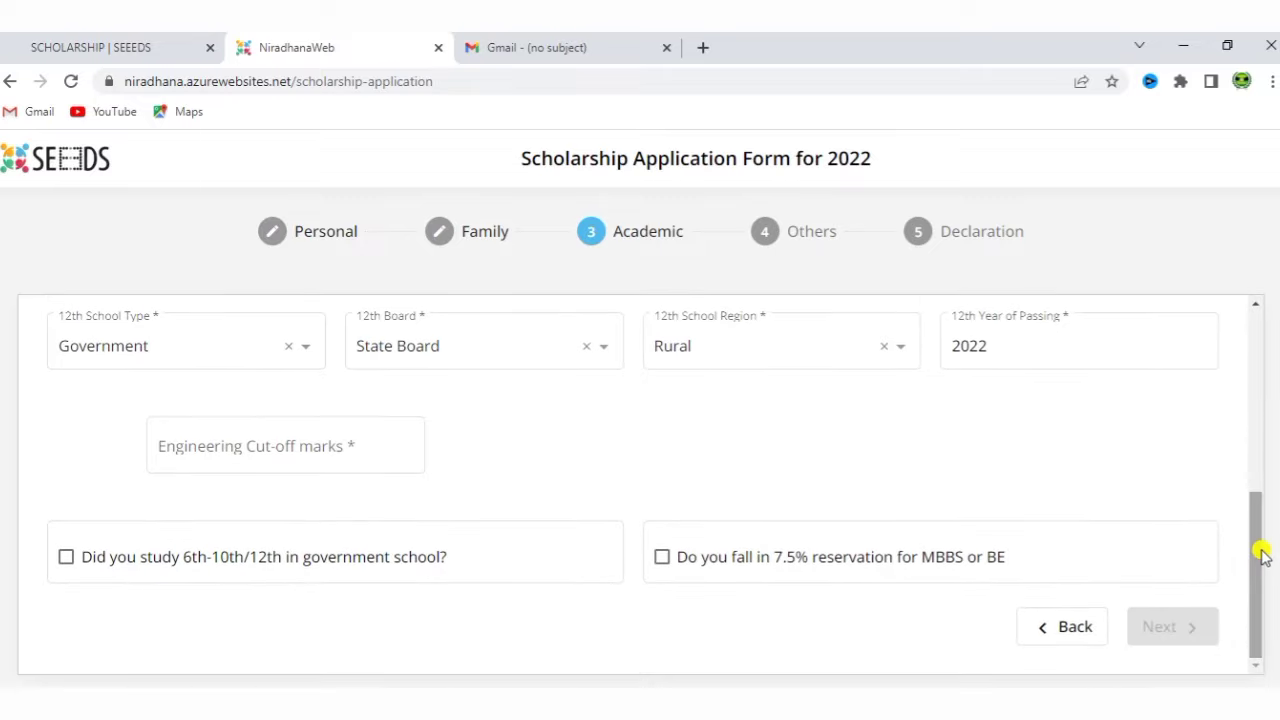
# - Tick the government-school checkbox and the 7.5% reservation for MBBS/BE checkbox
pyautogui.click(330, 441)
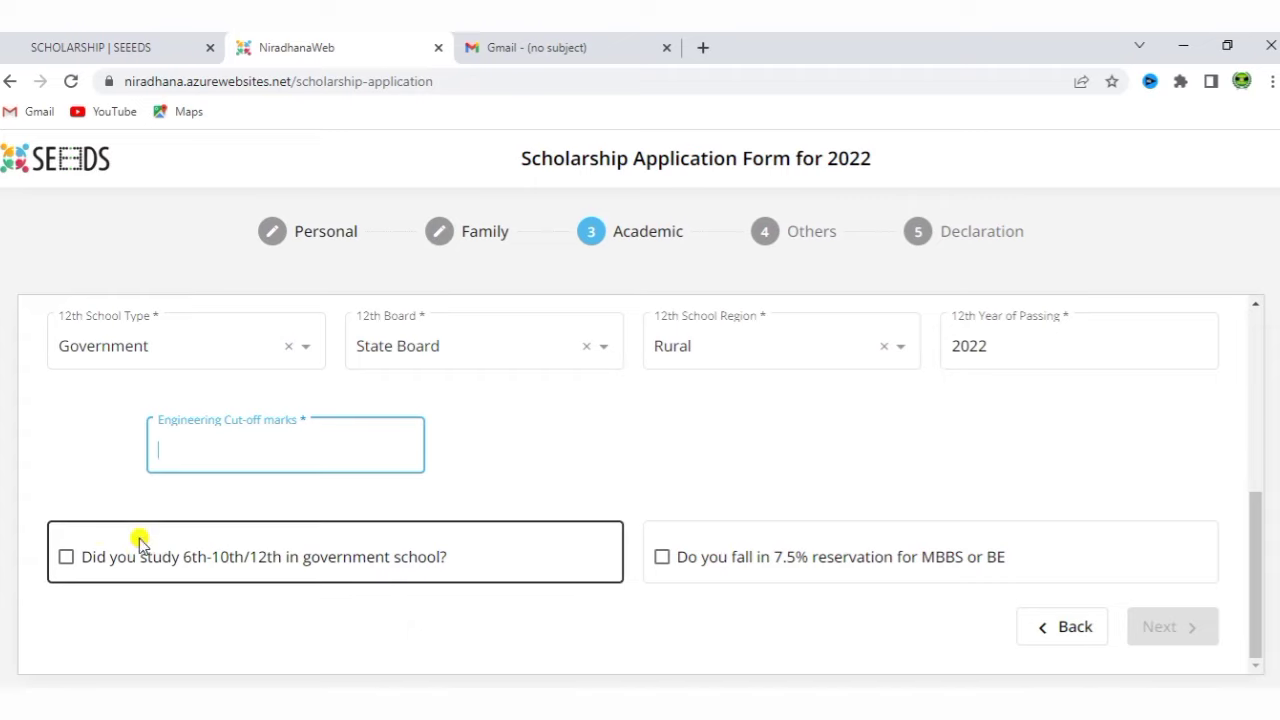
pyautogui.click(64, 558)
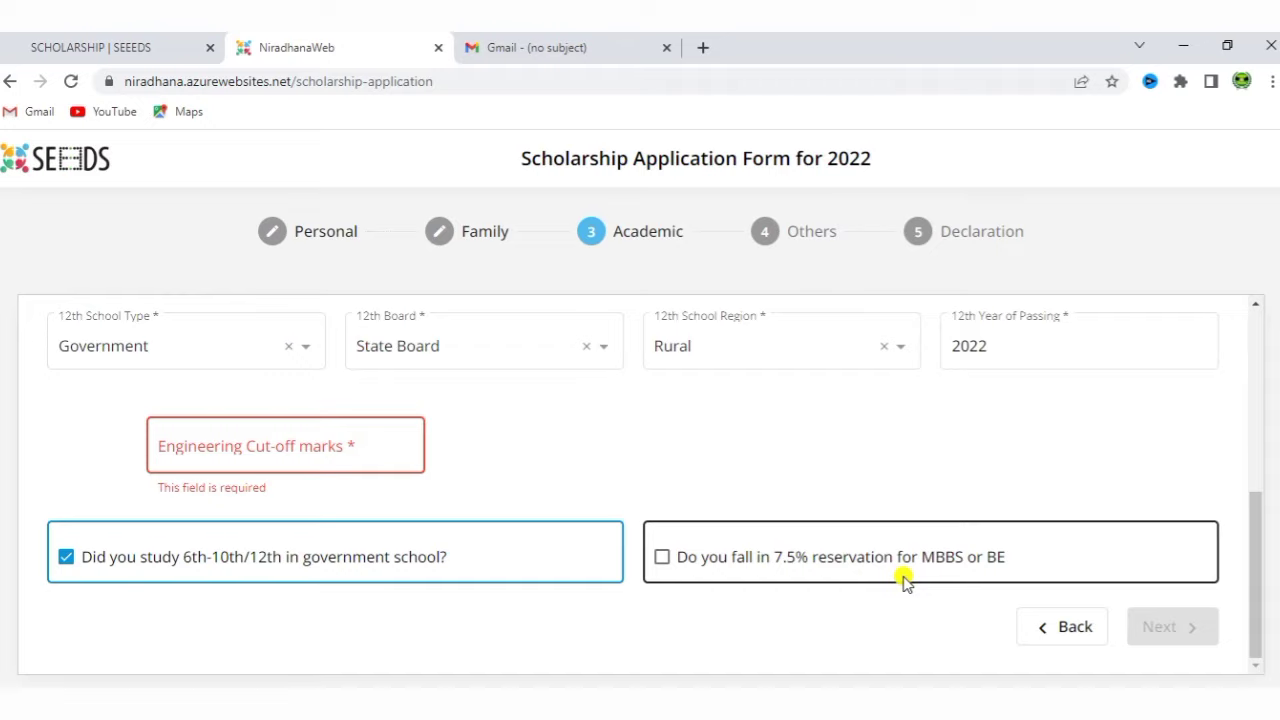
pyautogui.click(662, 558)
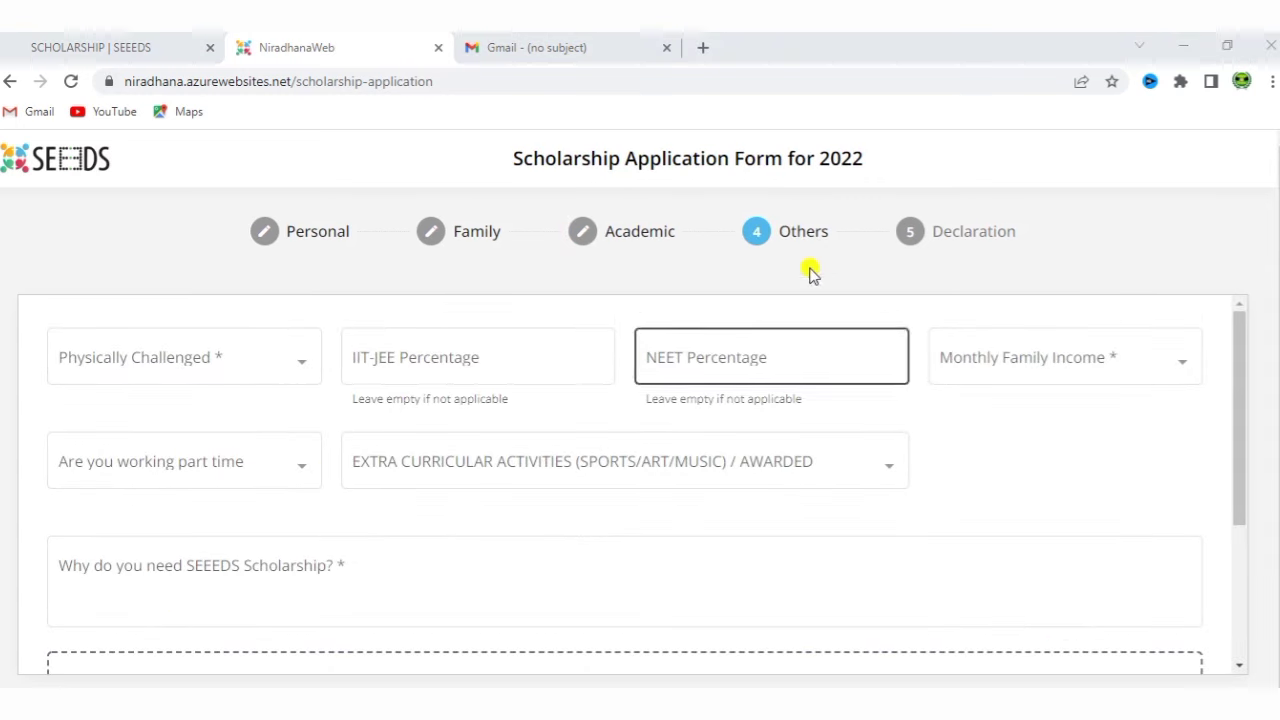
# - Answer No to Physically Challenged and set monthly family income to Between Rs.6000 & Rs.9700
pyautogui.click(252, 358)
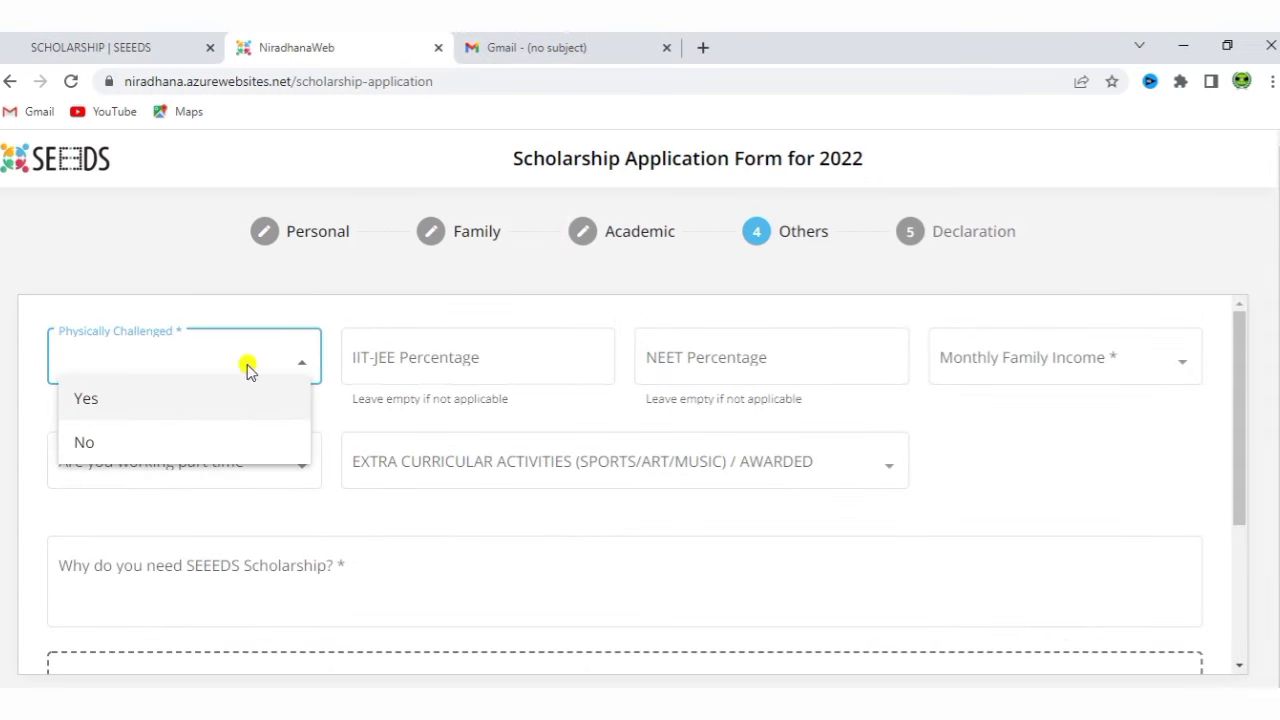
pyautogui.click(223, 442)
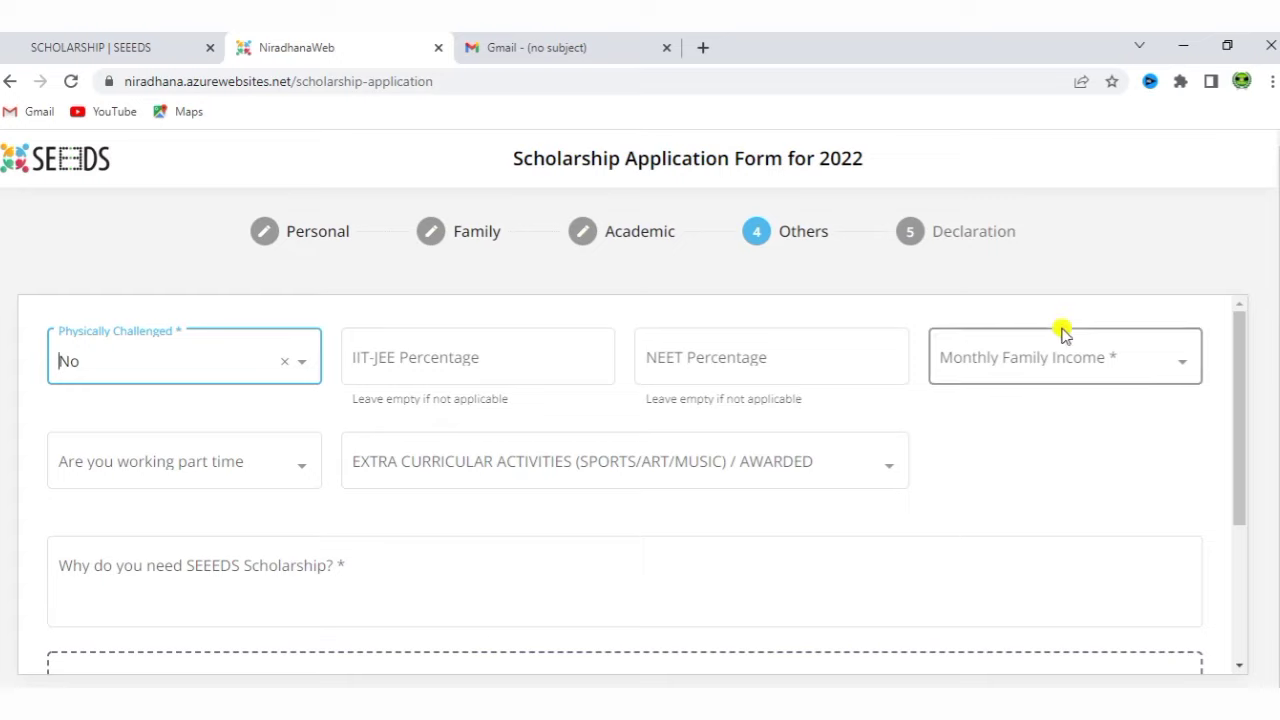
pyautogui.click(1083, 360)
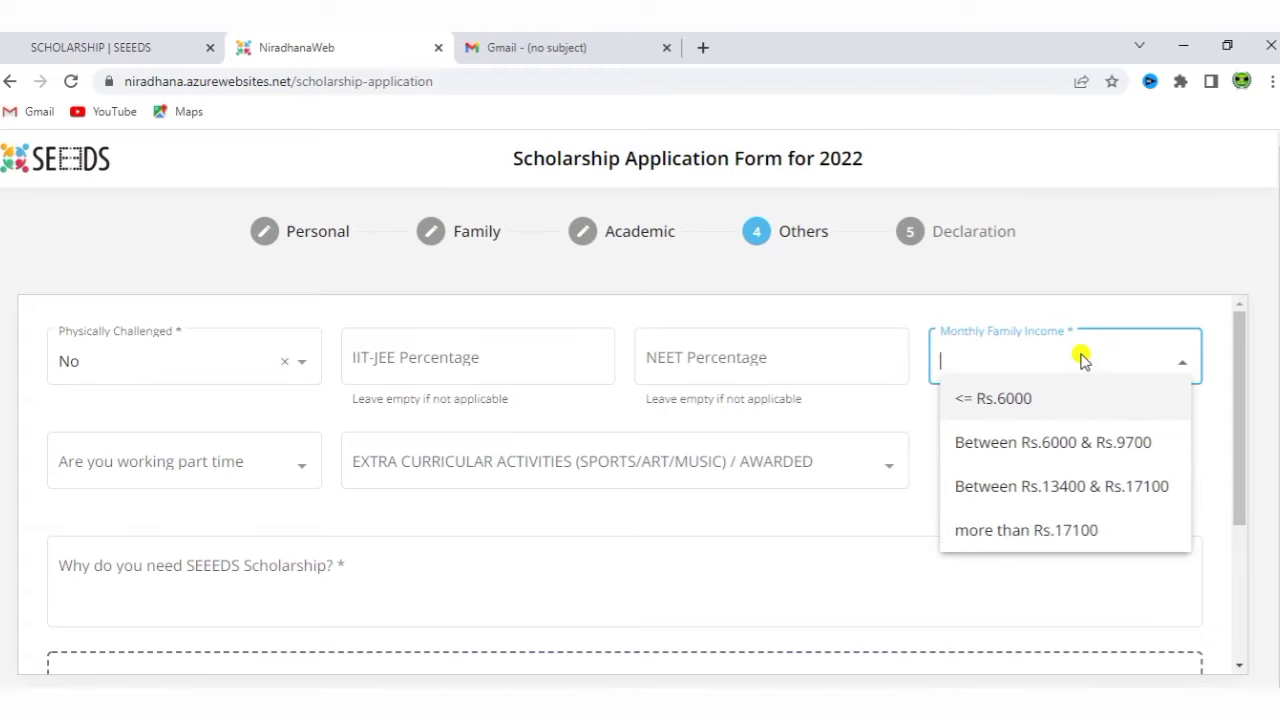
pyautogui.click(1064, 450)
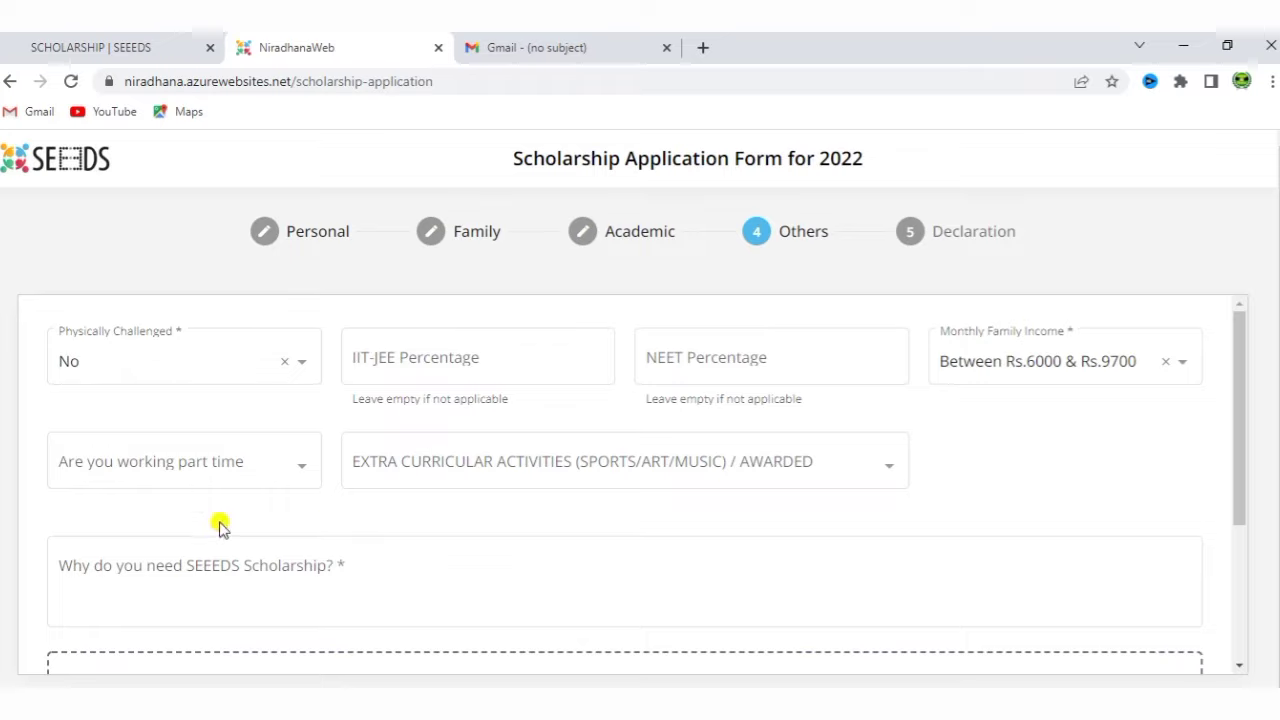
# - Answer No to working part time, leaving Extra Curricular unselected
pyautogui.click(194, 471)
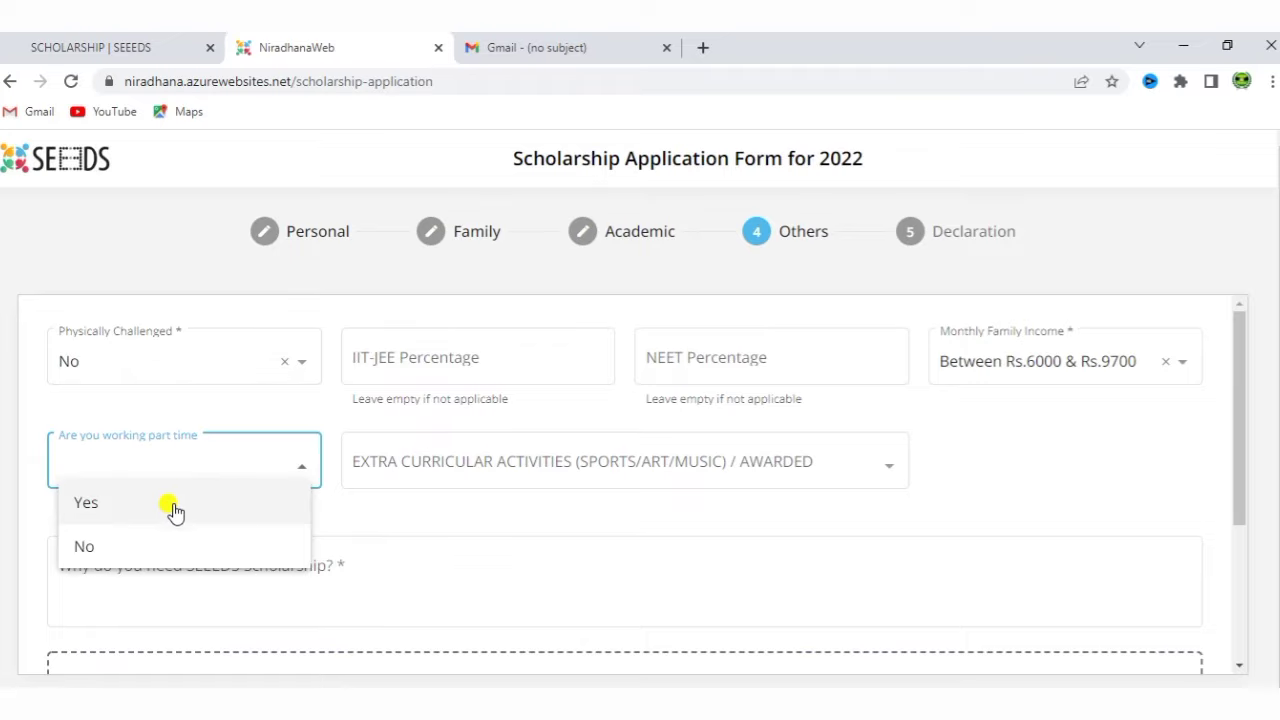
pyautogui.click(166, 545)
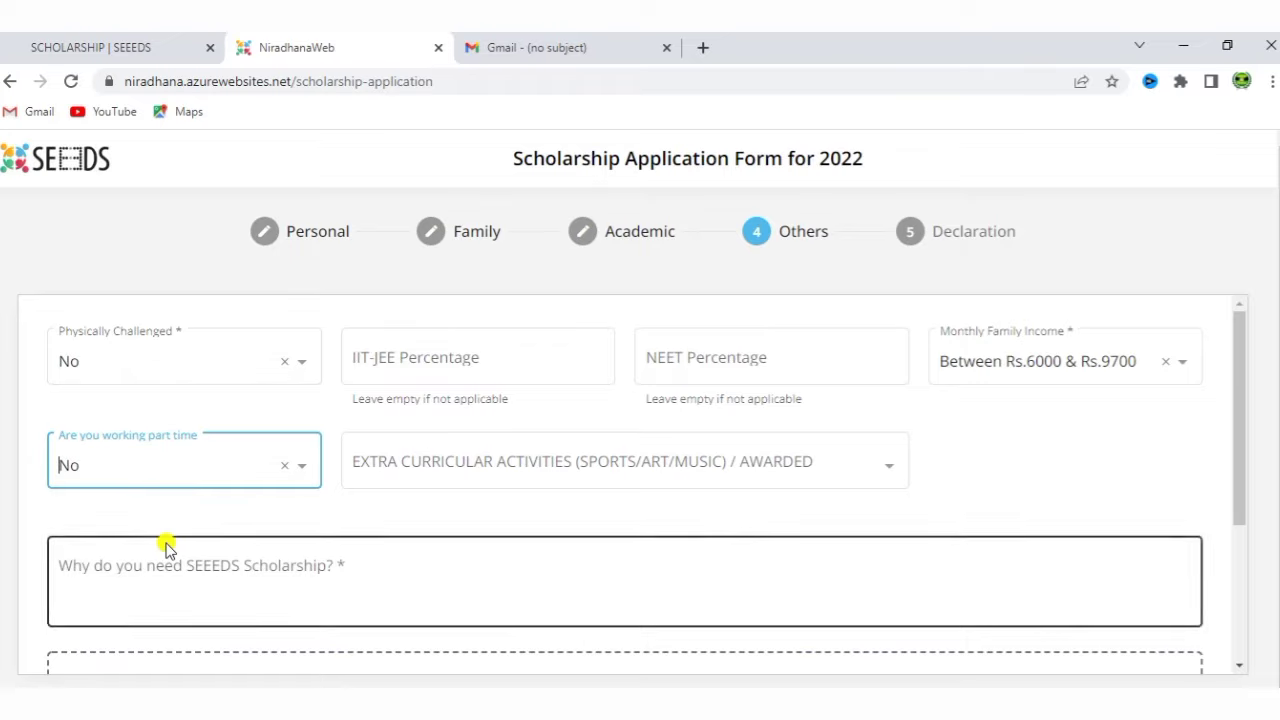
pyautogui.click(521, 470)
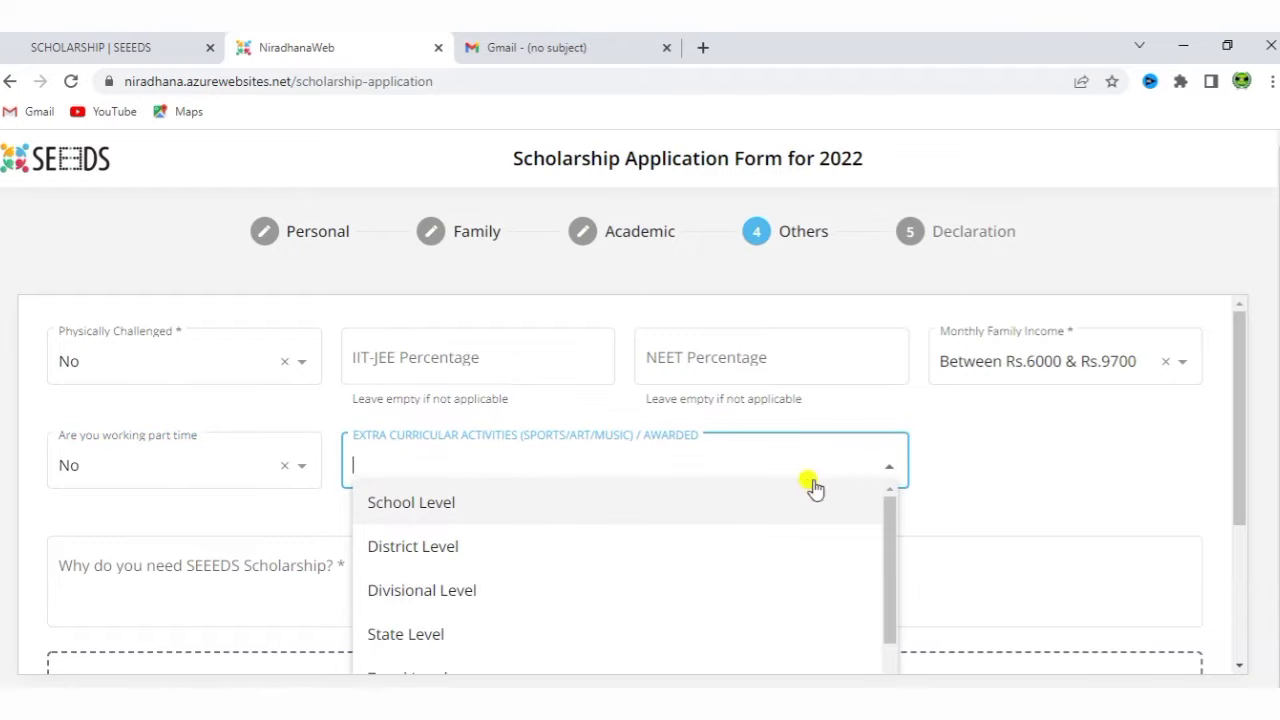
pyautogui.moveTo(894, 537)
pyautogui.mouseDown()
pyautogui.moveTo(895, 578)
pyautogui.moveTo(889, 514)
pyautogui.mouseUp()
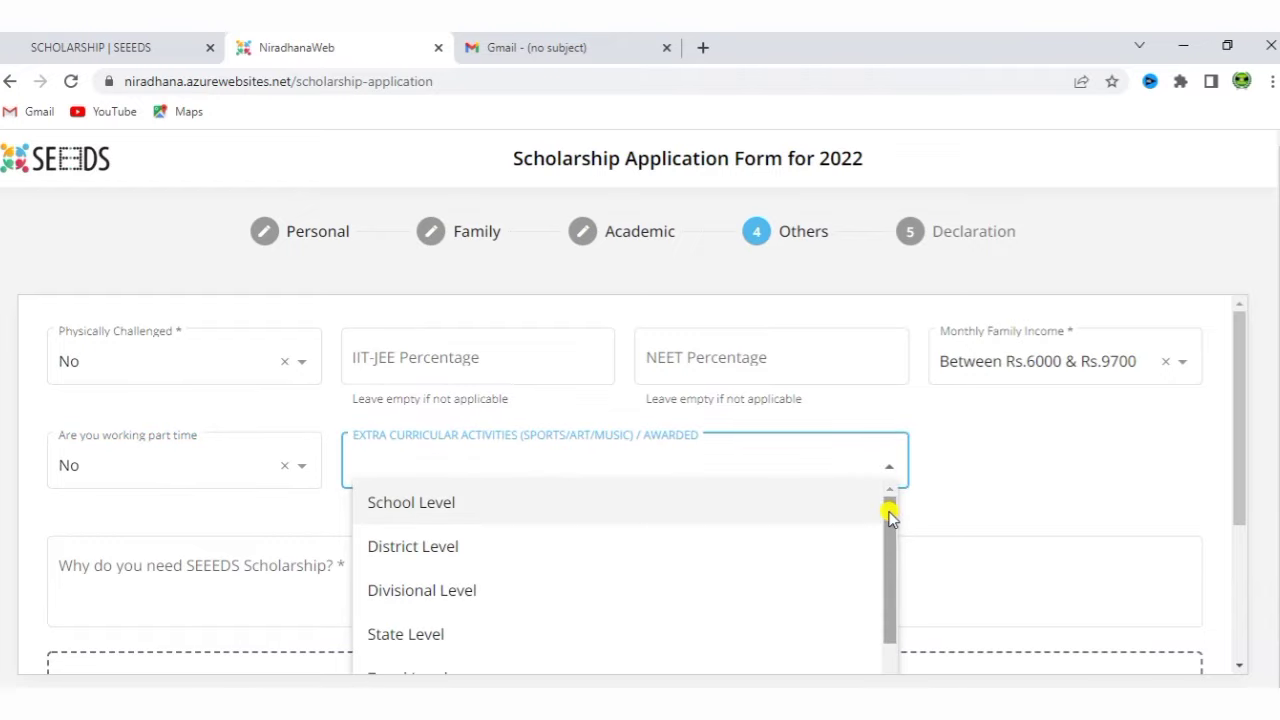
pyautogui.click(1034, 484)
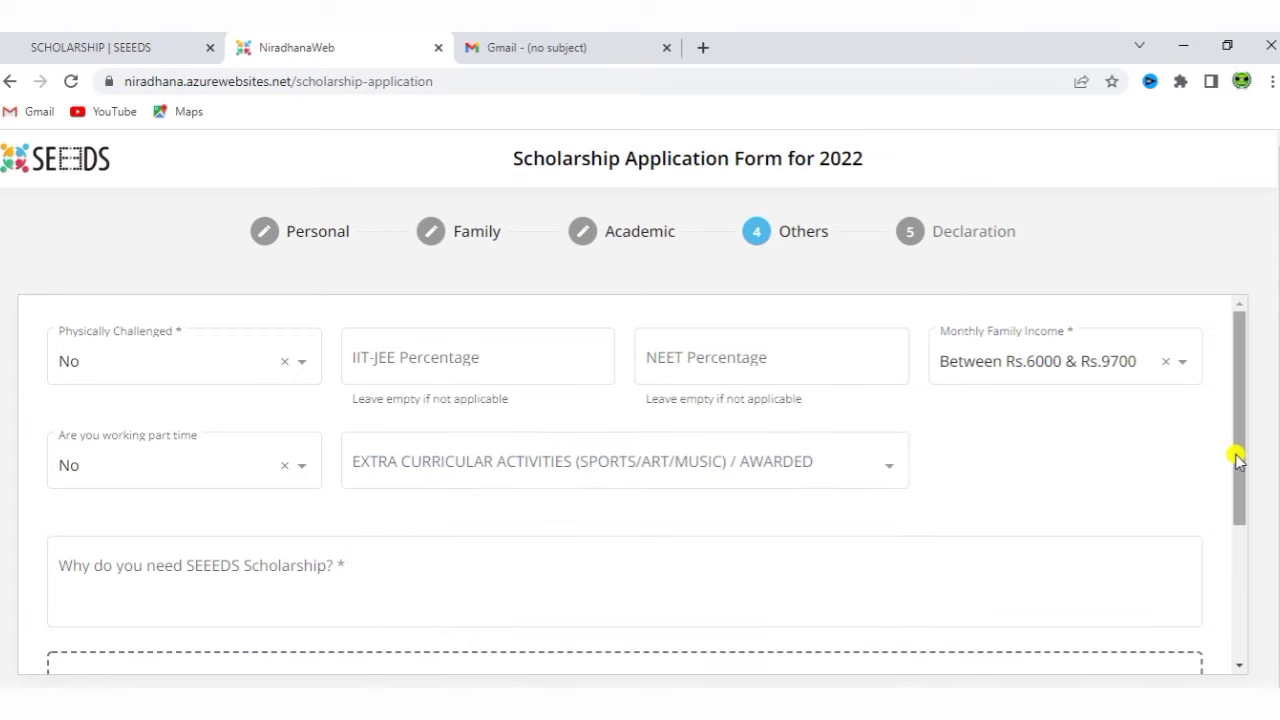
pyautogui.moveTo(1234, 451); pyautogui.dragTo(1251, 531)
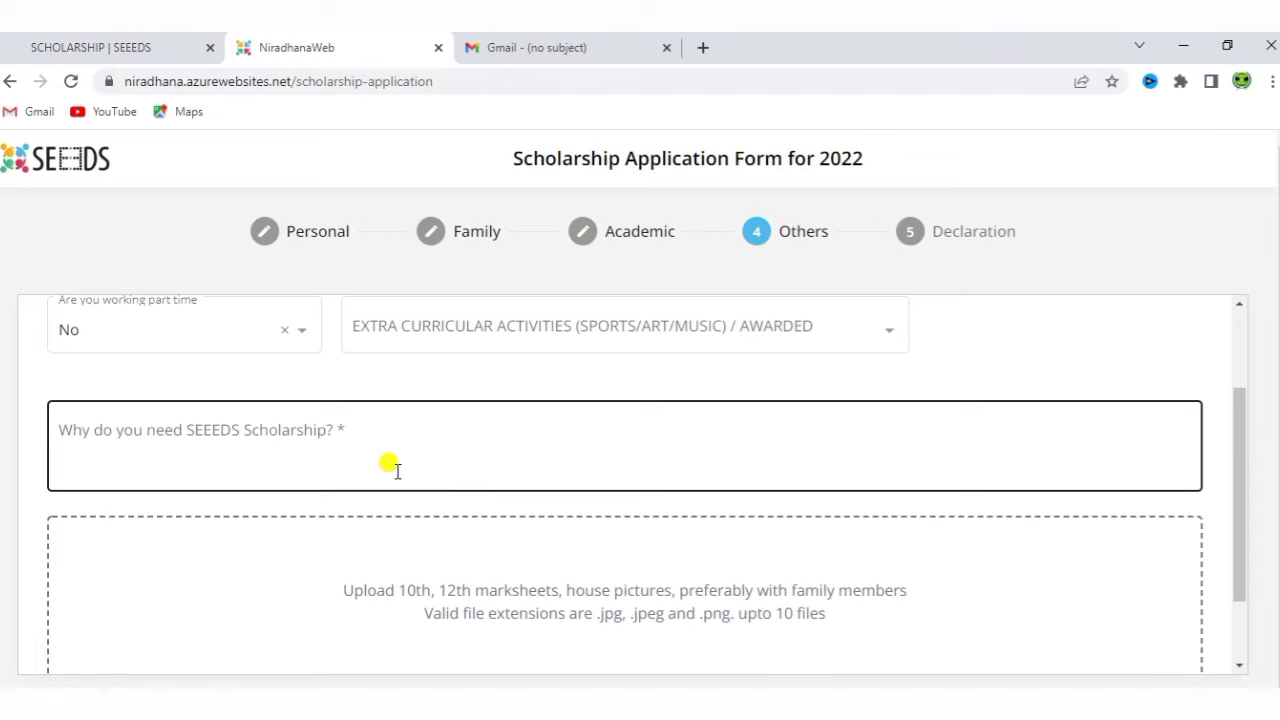
# - Scroll to the bottom of the Others step
pyautogui.moveTo(1243, 472); pyautogui.dragTo(1249, 577)
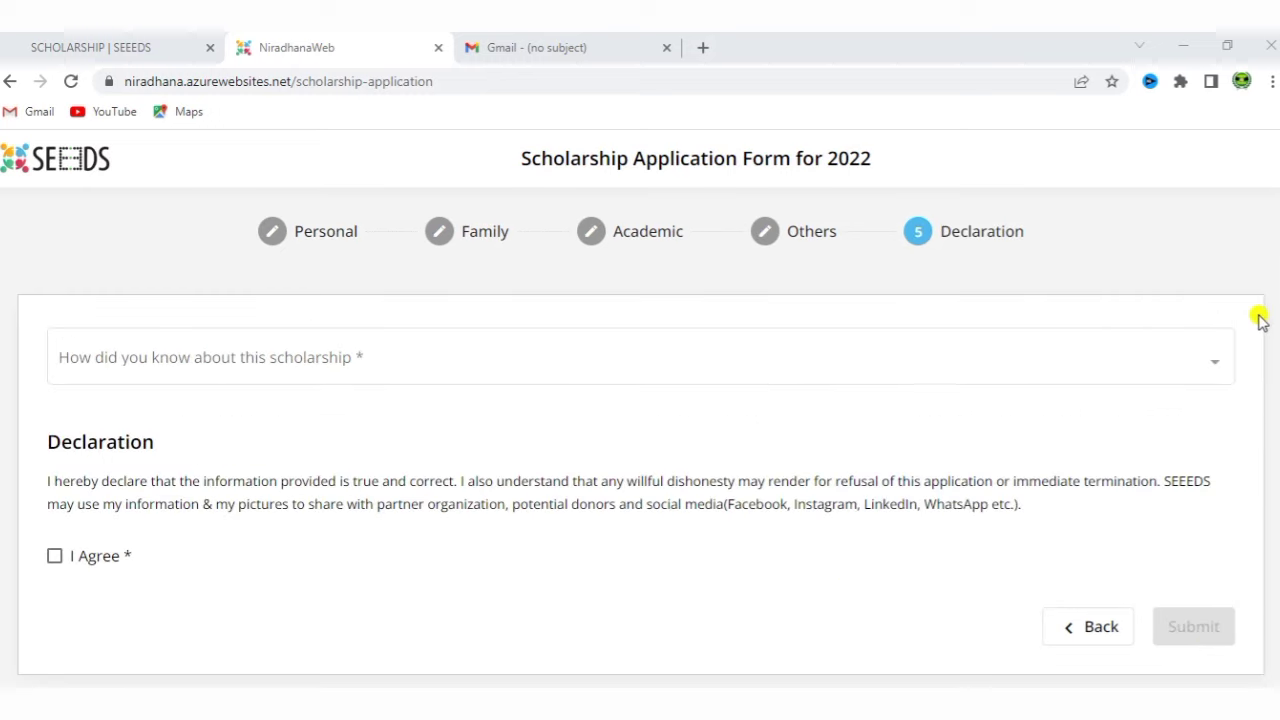
# - Choose Social Media as how you heard, tick I Agree, and submit the application
pyautogui.click(312, 366)
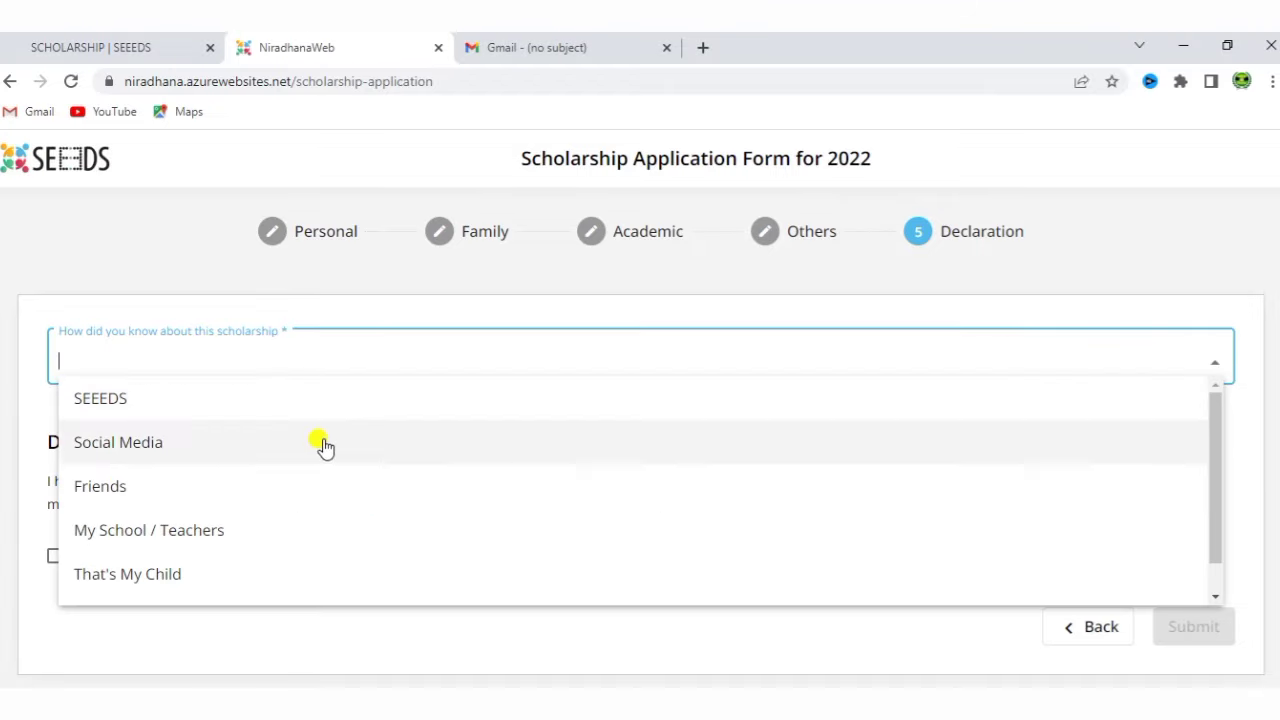
pyautogui.click(323, 445)
pyautogui.click(323, 445)
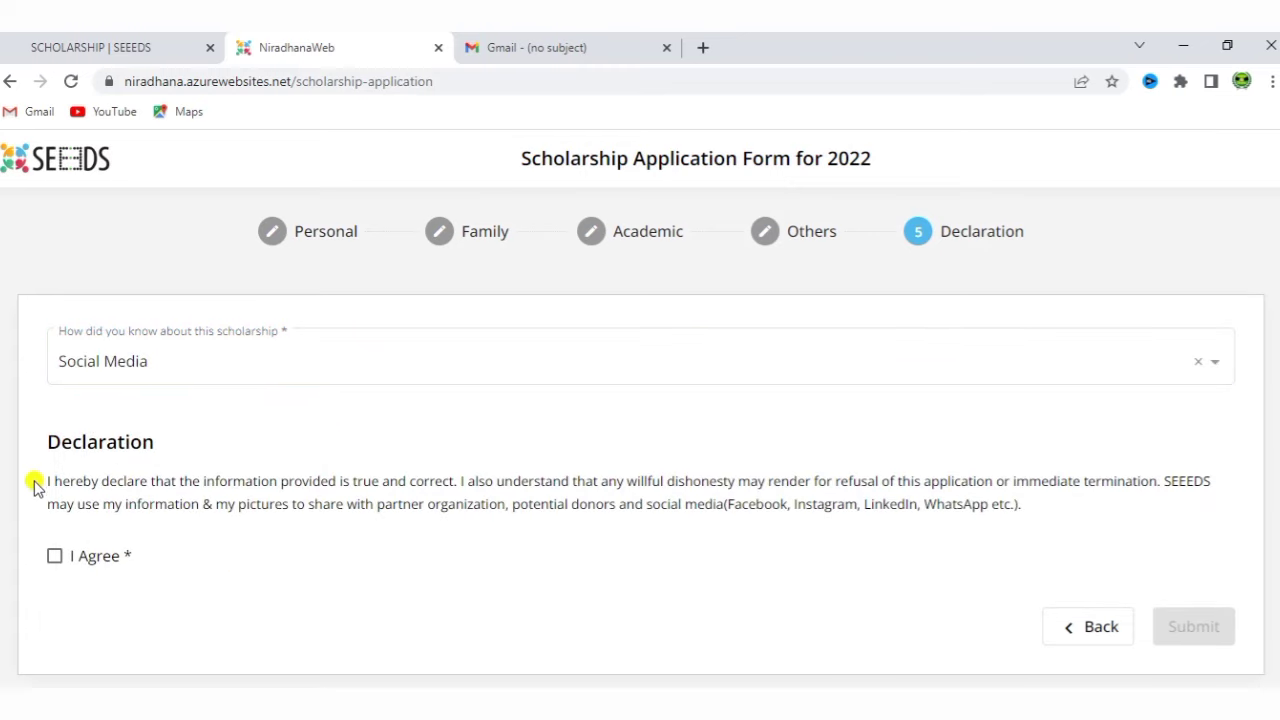
pyautogui.click(53, 560)
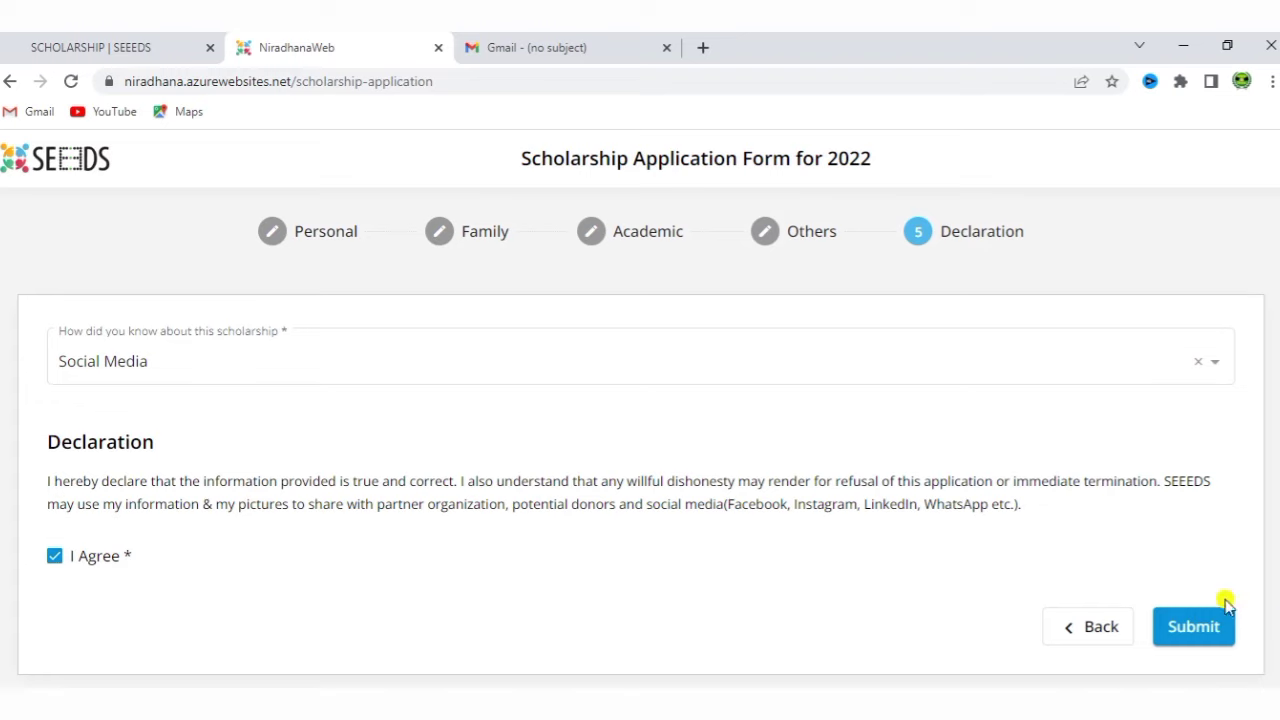
pyautogui.click(1200, 626)
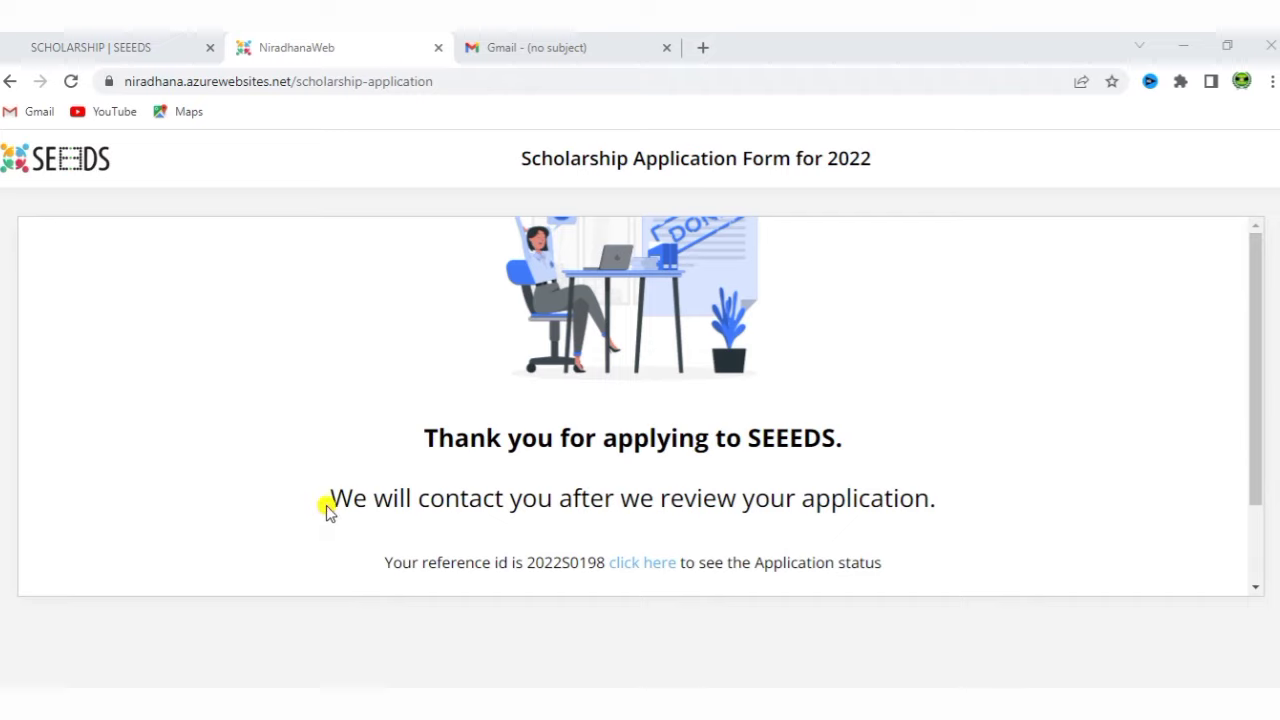
# - Copy the reference id from the thank-you page and follow the application-status link
pyautogui.moveTo(329, 505); pyautogui.dragTo(1006, 466)
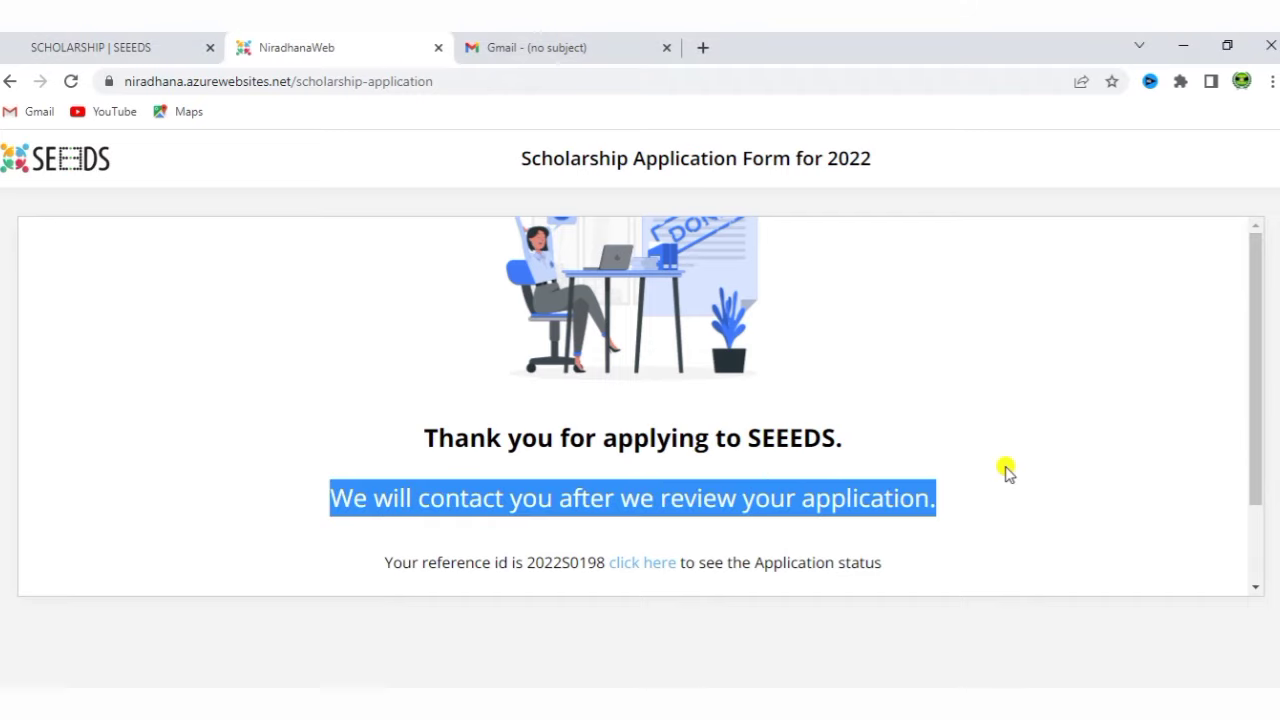
pyautogui.click(1006, 470)
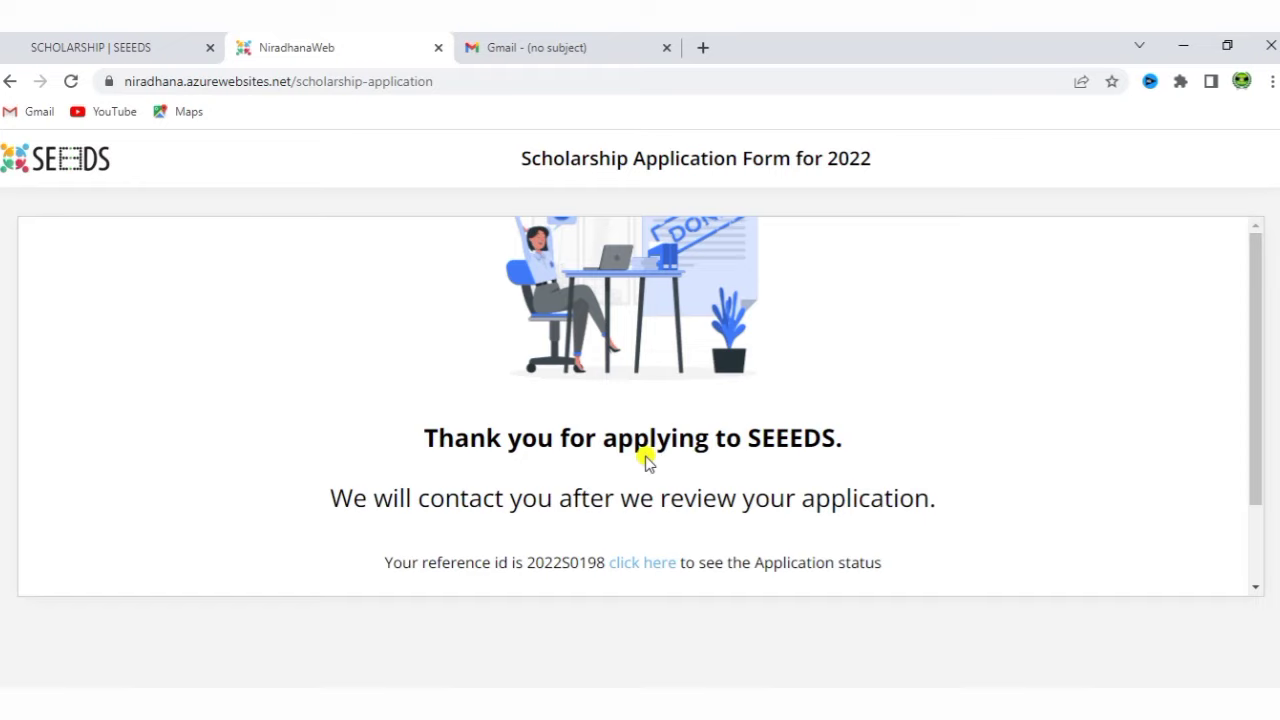
pyautogui.doubleClick(572, 563)
pyautogui.rightClick(574, 567)
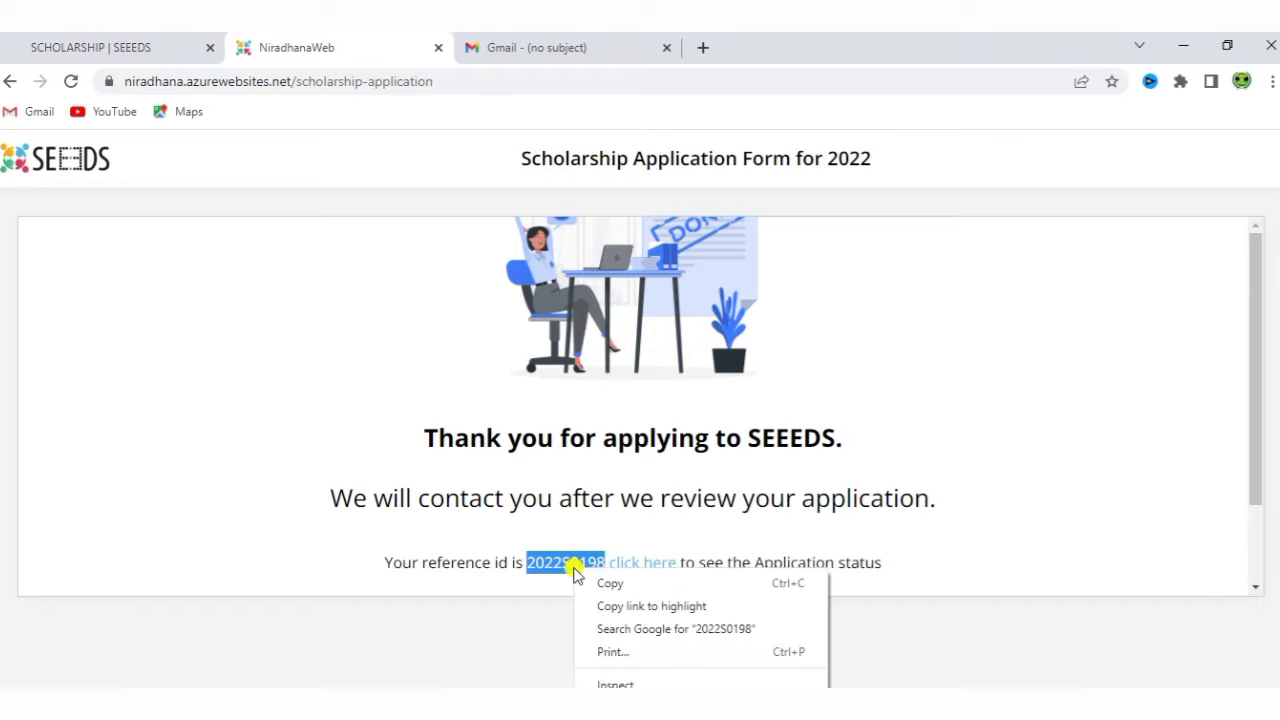
pyautogui.click(610, 583)
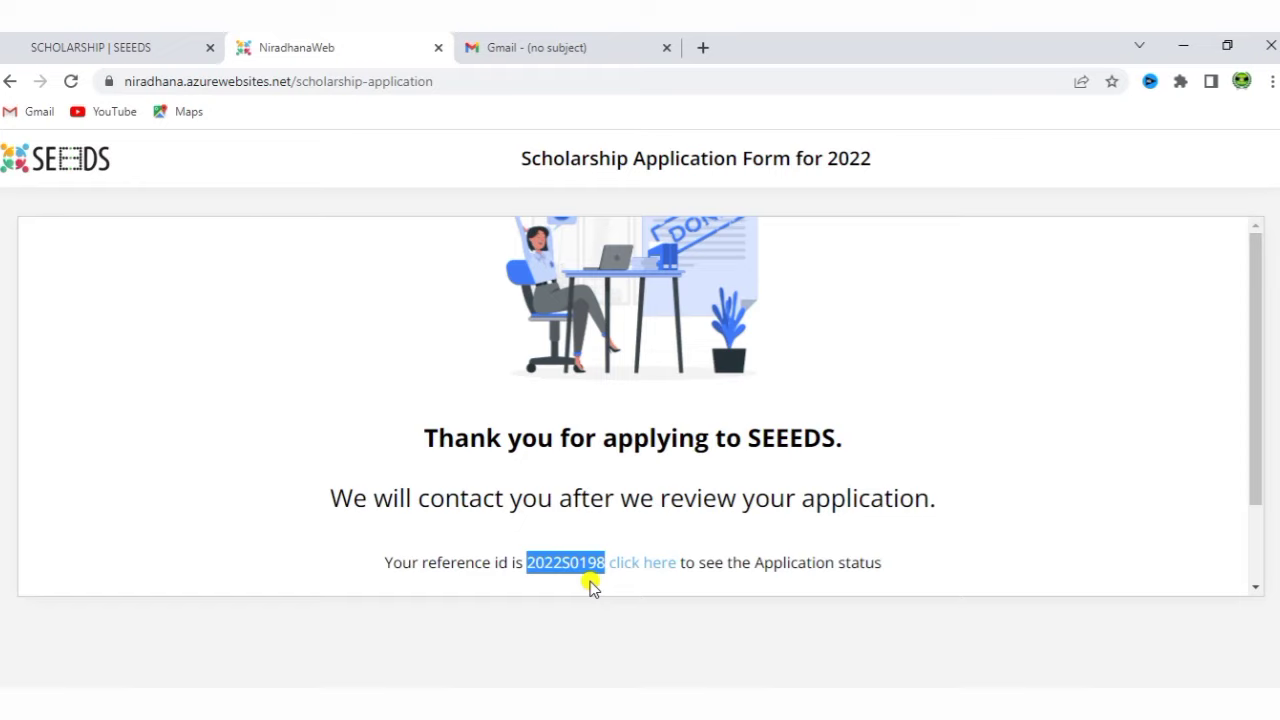
pyautogui.click(607, 606)
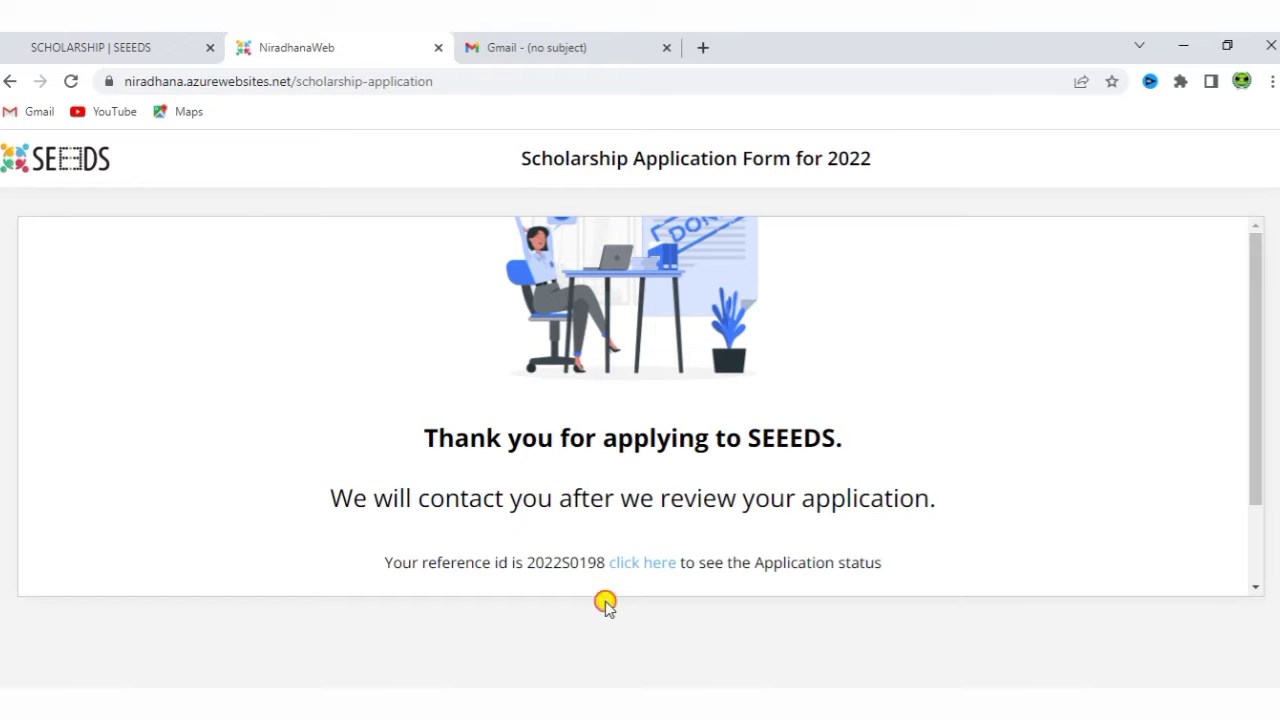
pyautogui.click(636, 564)
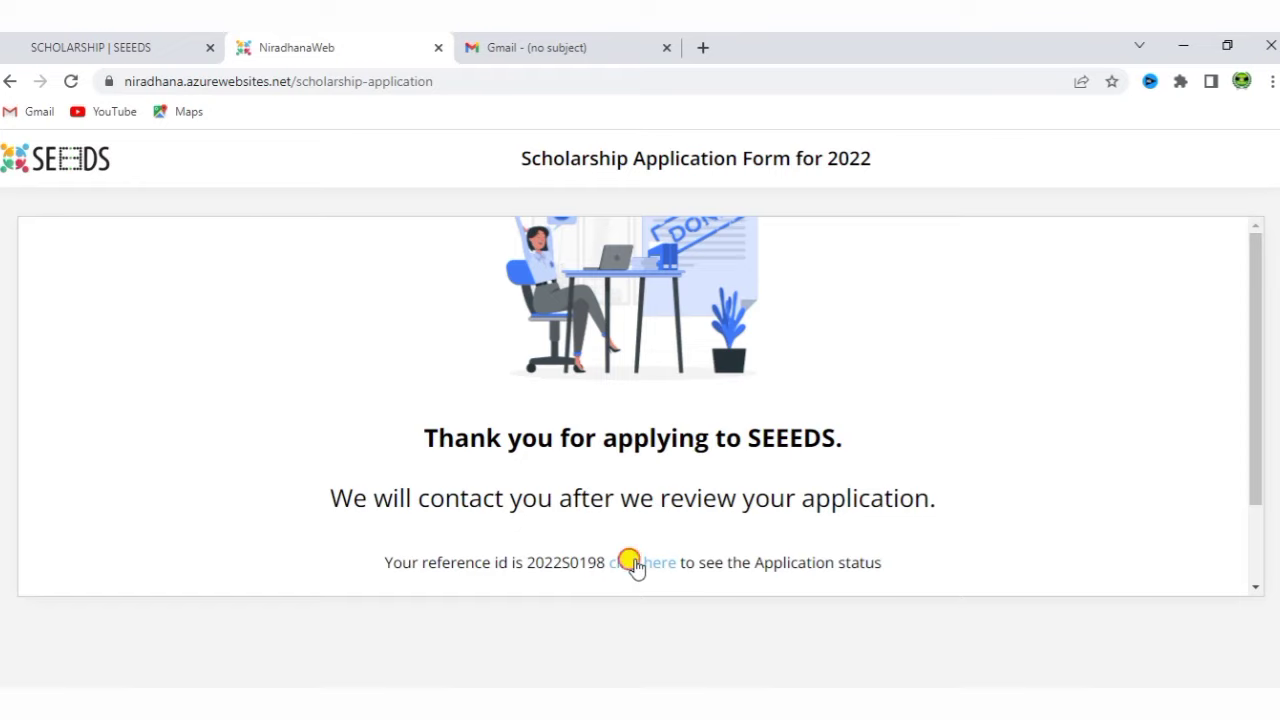